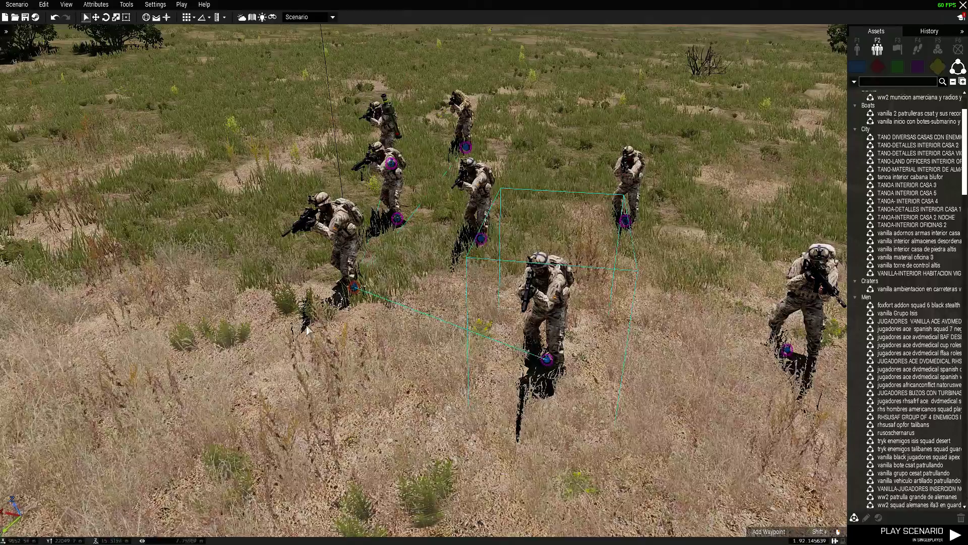
- Switch from the game to File Explorer and open the Steam folder in Archivos de programa (x86) on drive C:
key("alt+Tab")
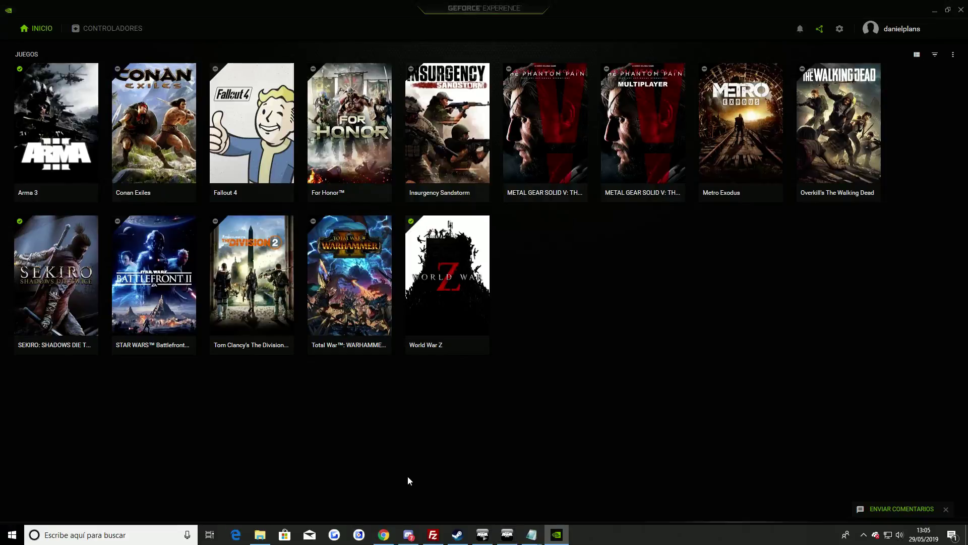
left_click(260, 535)
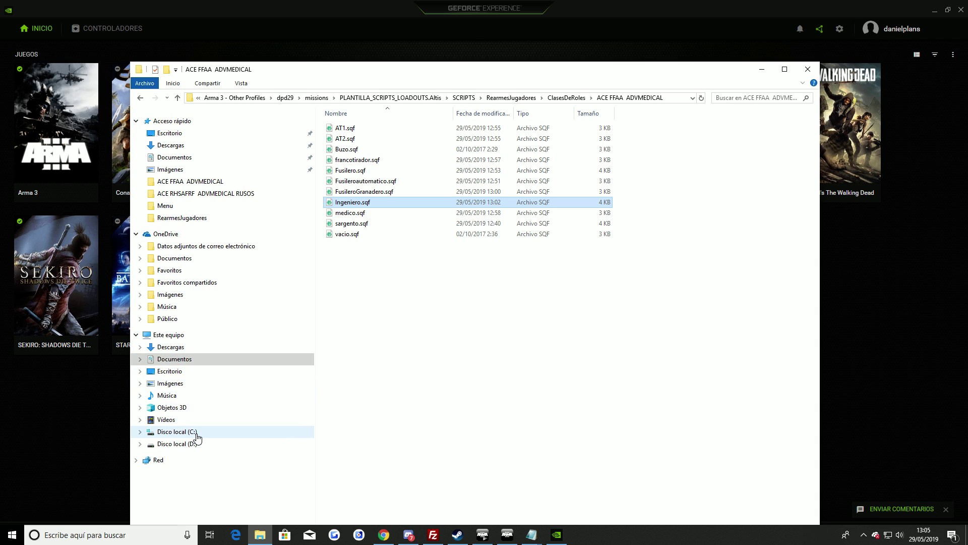
left_click(195, 434)
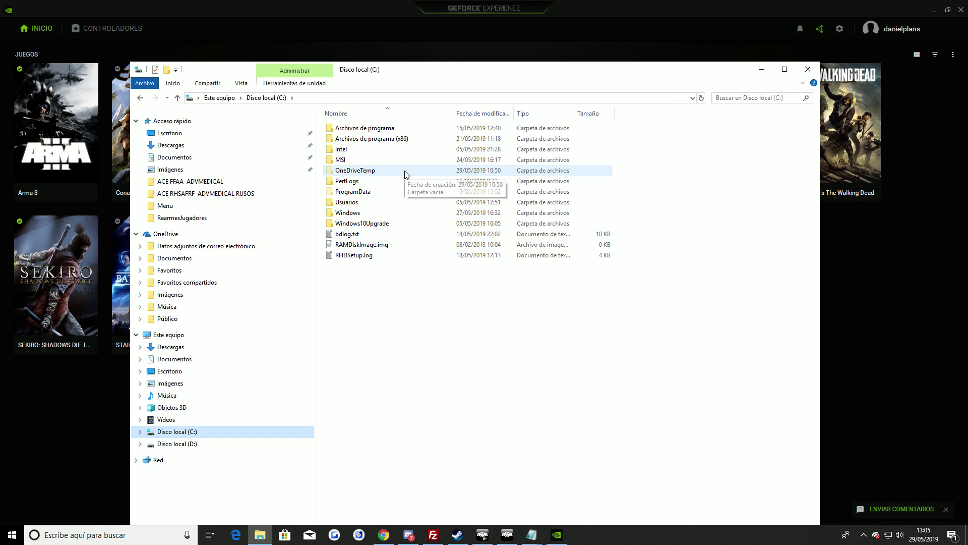
double_click(372, 139)
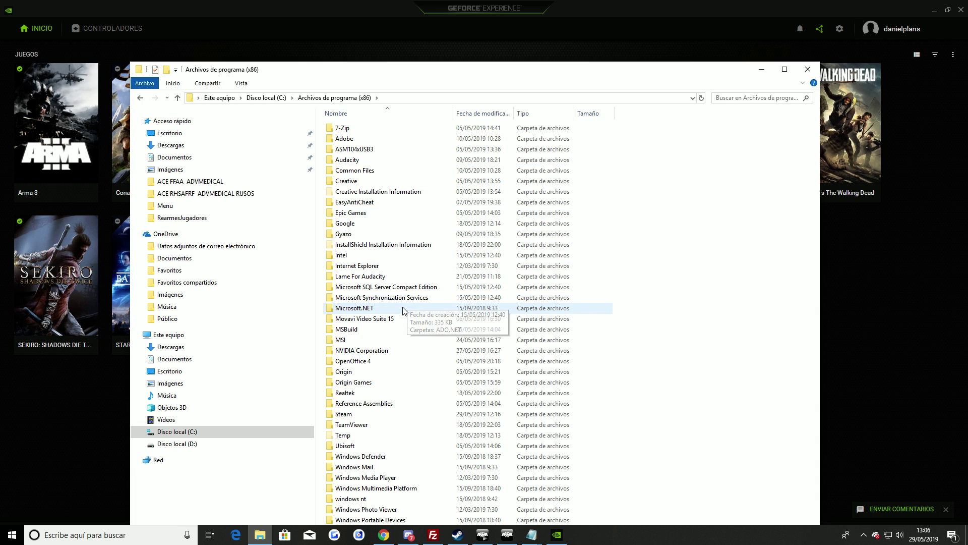
left_click(368, 417)
double_click(369, 417)
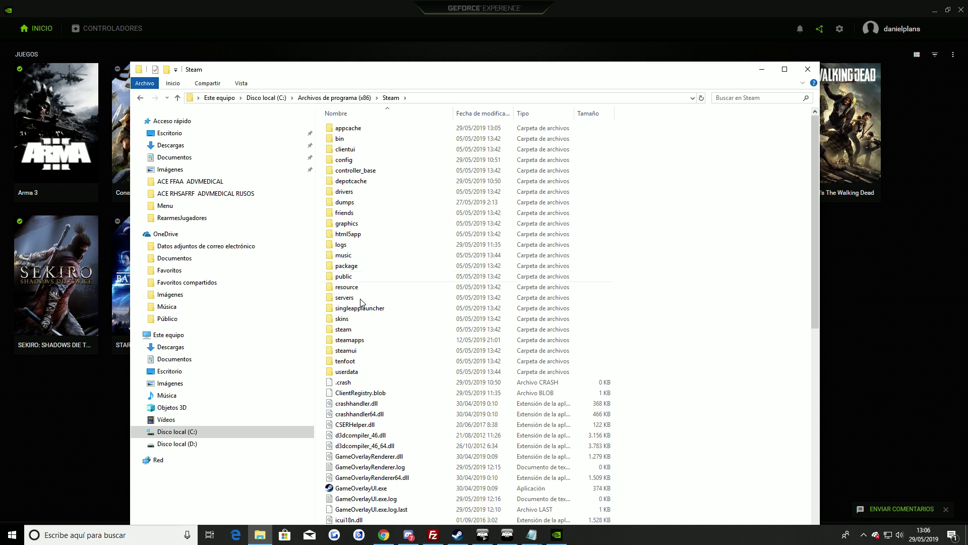
- Open the Arma 3 installation folder inside steamapps\common to view its contents
double_click(361, 341)
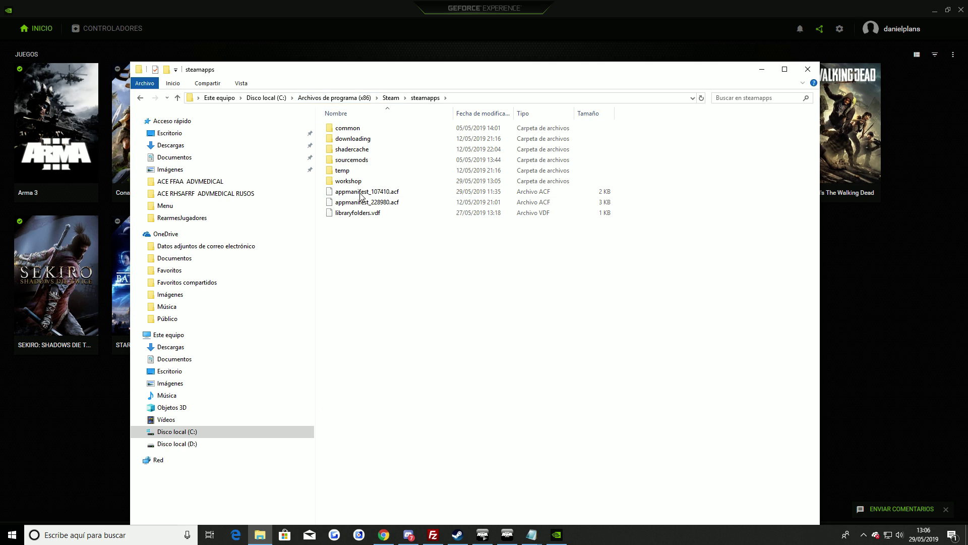
double_click(343, 129)
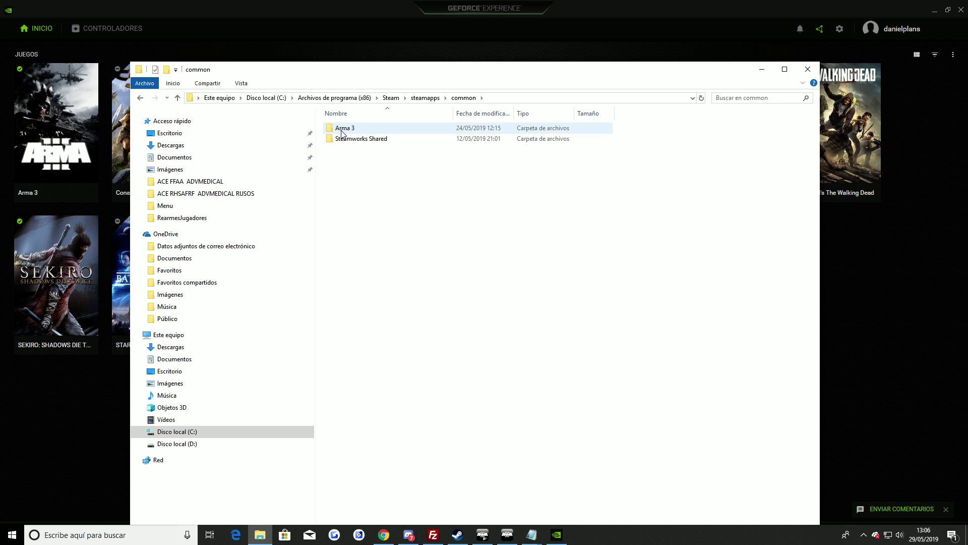
double_click(341, 130)
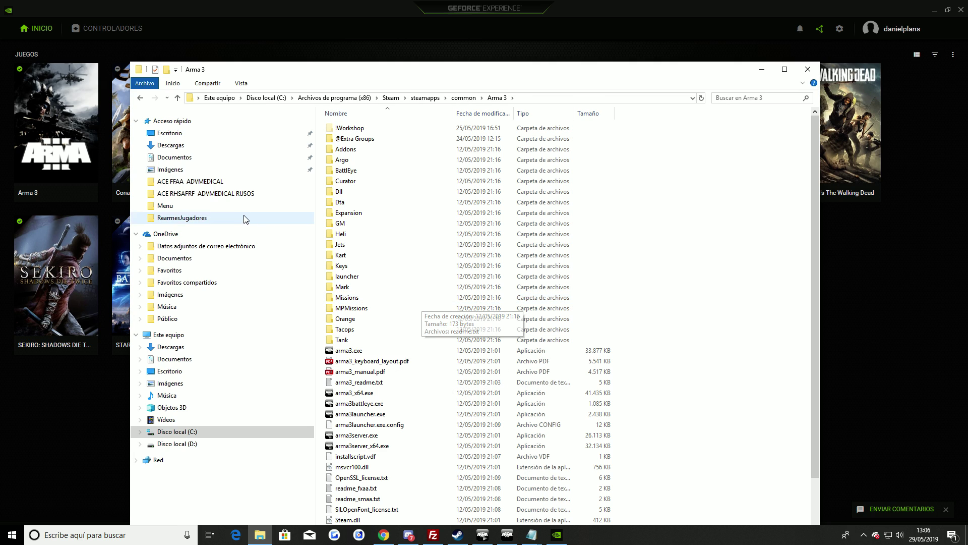
- Return to the Steam folder and open the numbered account folder inside userdata
left_click(140, 100)
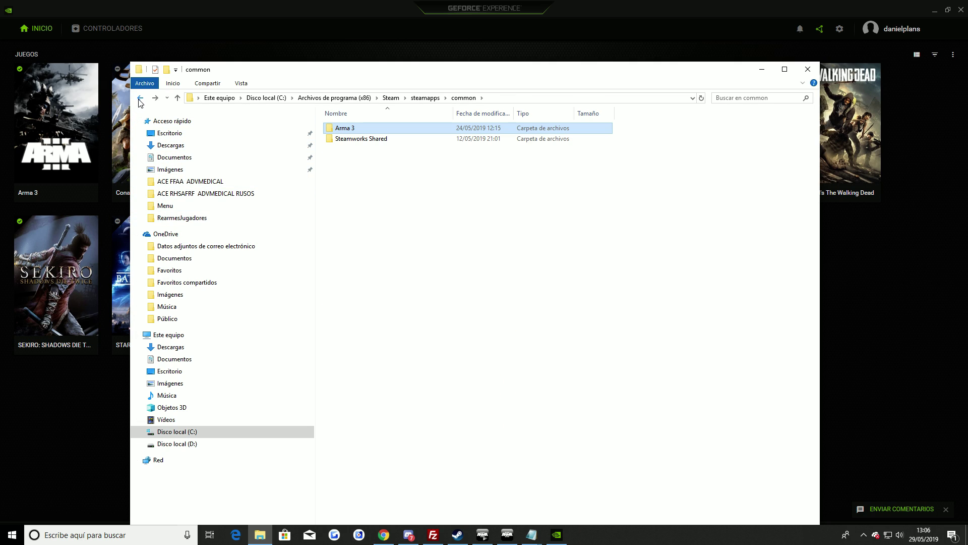
left_click(140, 100)
left_click(140, 100)
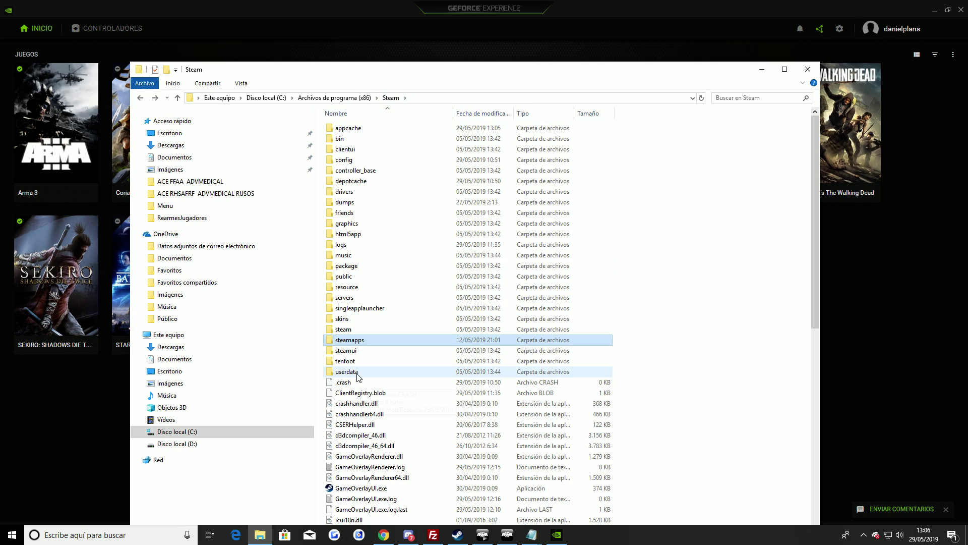
double_click(357, 373)
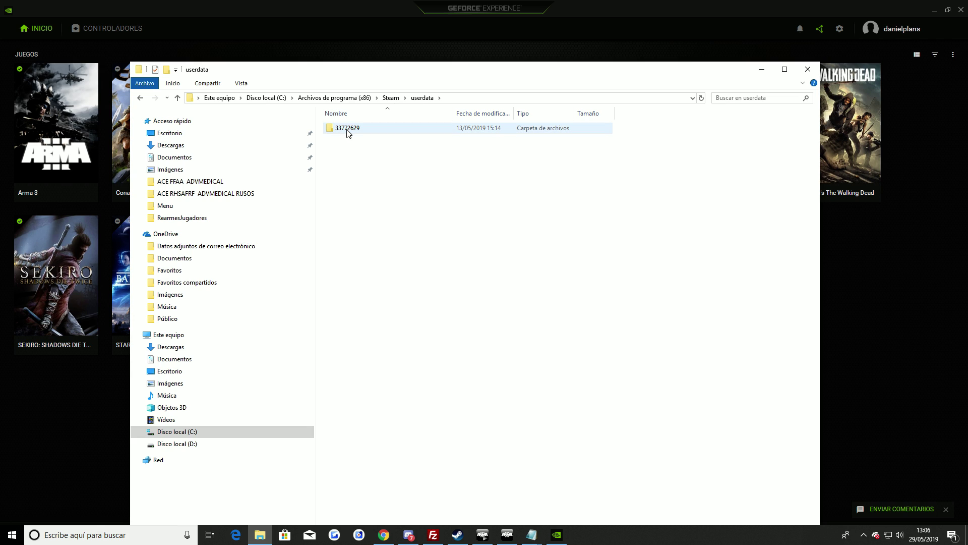
double_click(347, 129)
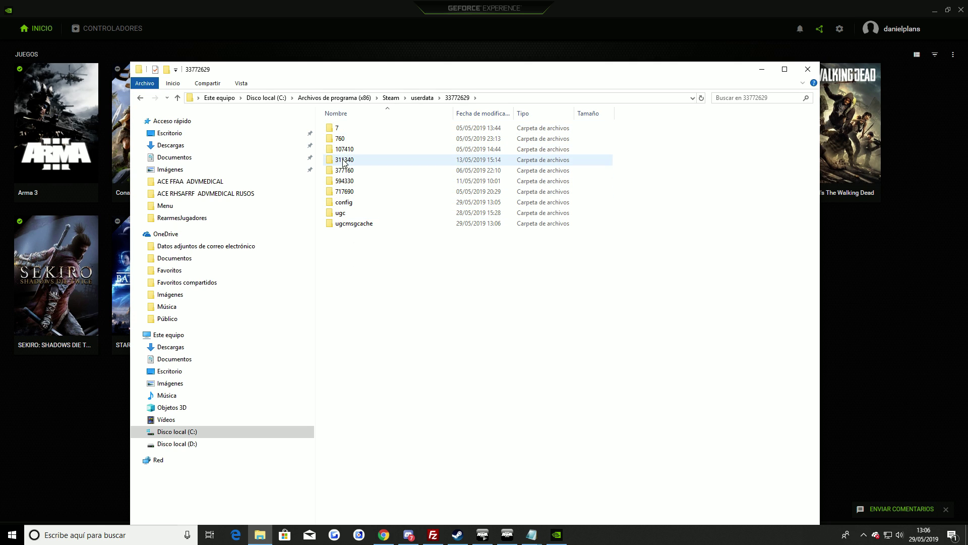
- Open 760\remote\107410\screenshots within the account folder and look through the saved game screenshots
double_click(342, 139)
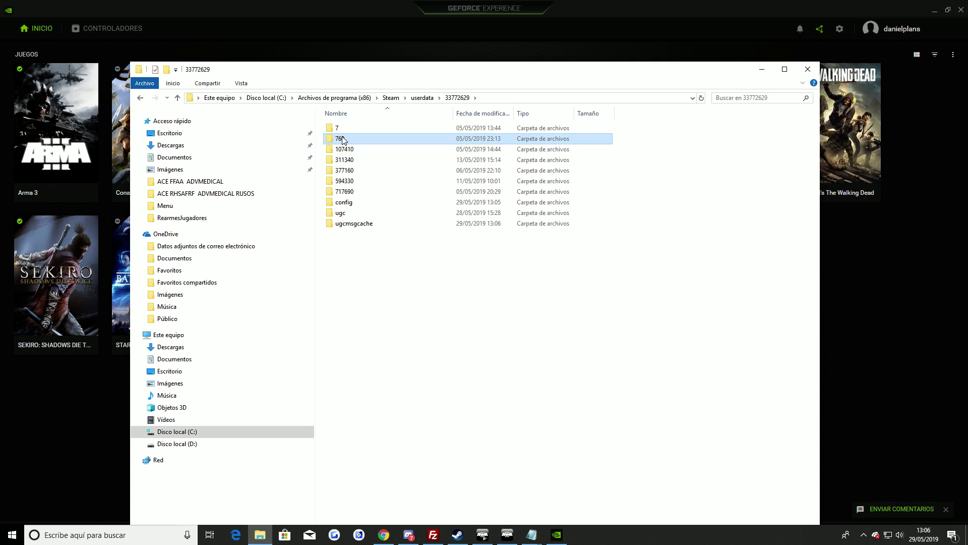
double_click(346, 130)
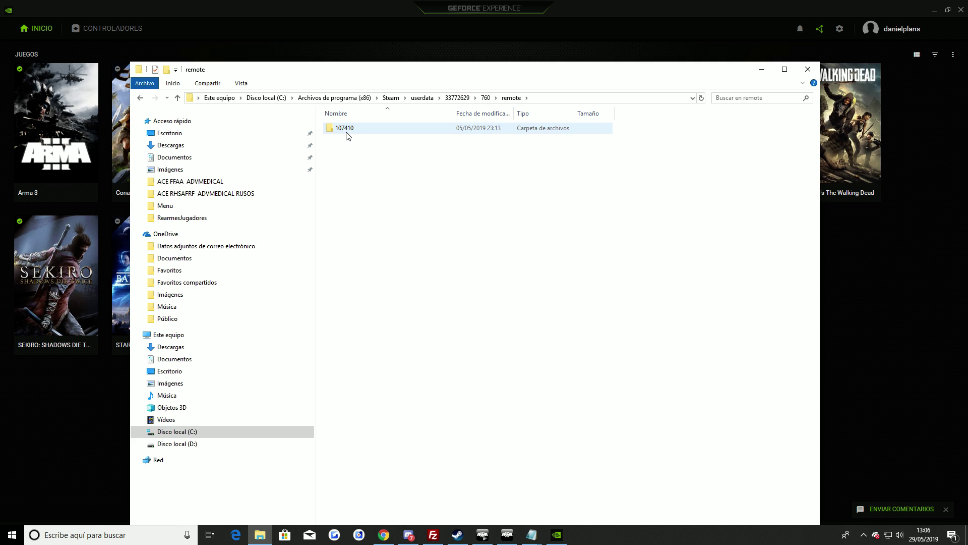
double_click(346, 129)
double_click(346, 129)
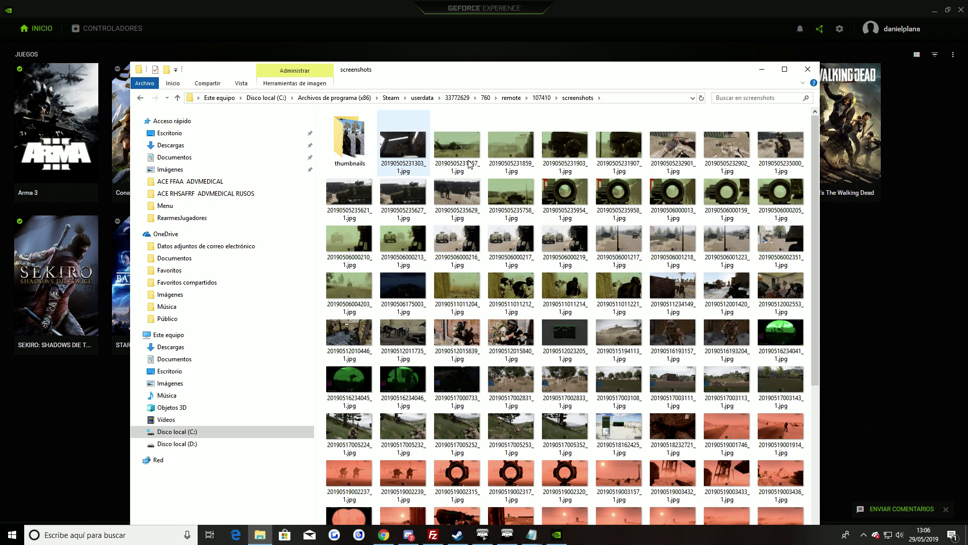
scroll(624, 259, "down", 5)
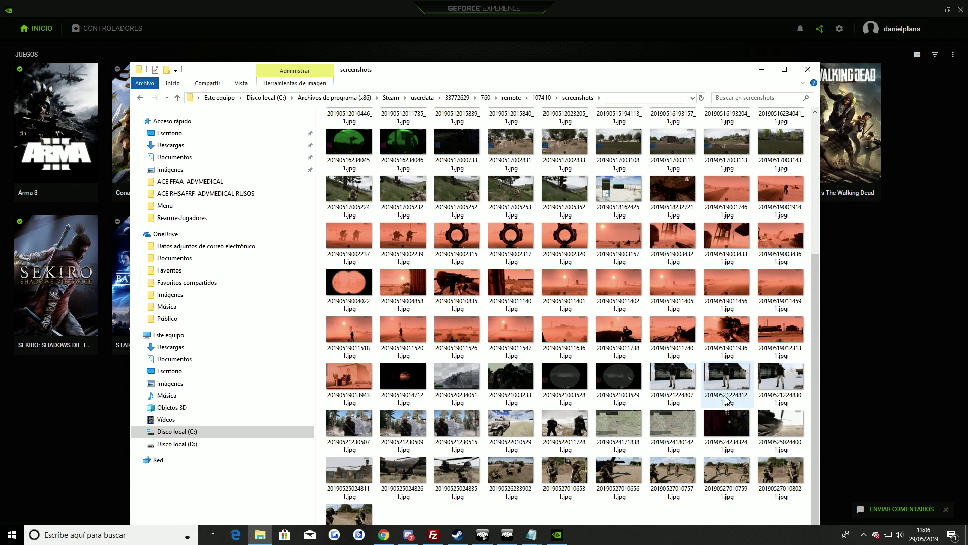
scroll(722, 402, "up", 5)
scroll(511, 292, "down", 5)
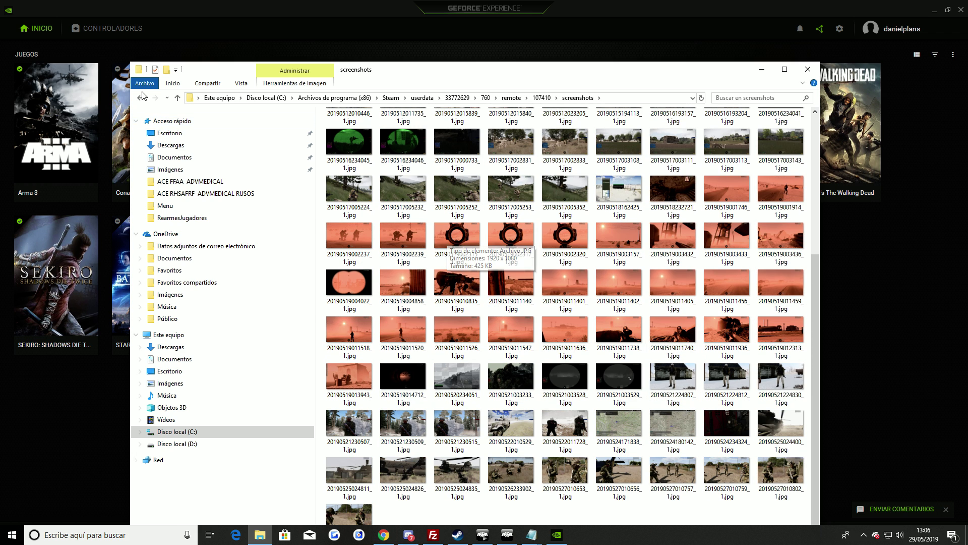
left_click_drag(425, 75, 397, 52)
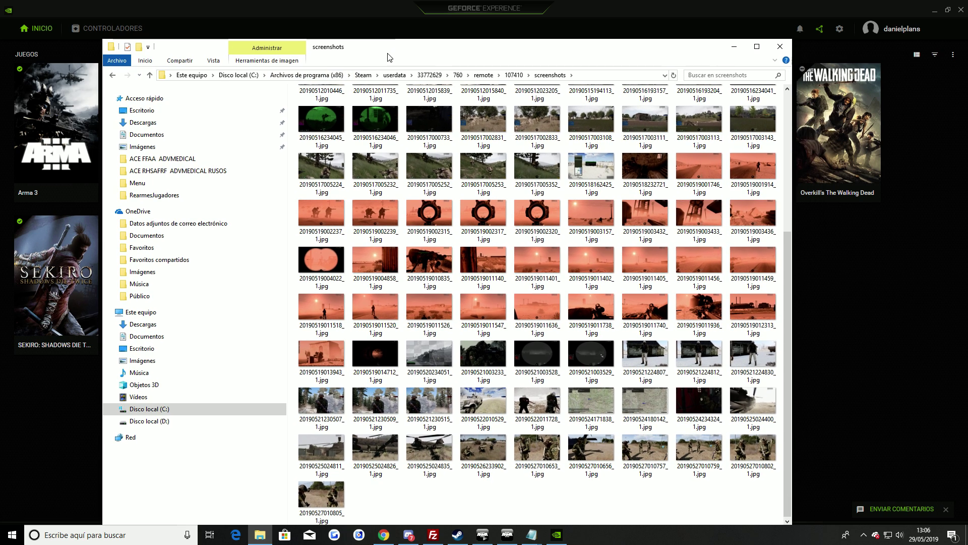
- Go back to the numbered account folder and open its ugc folder
left_click(113, 75)
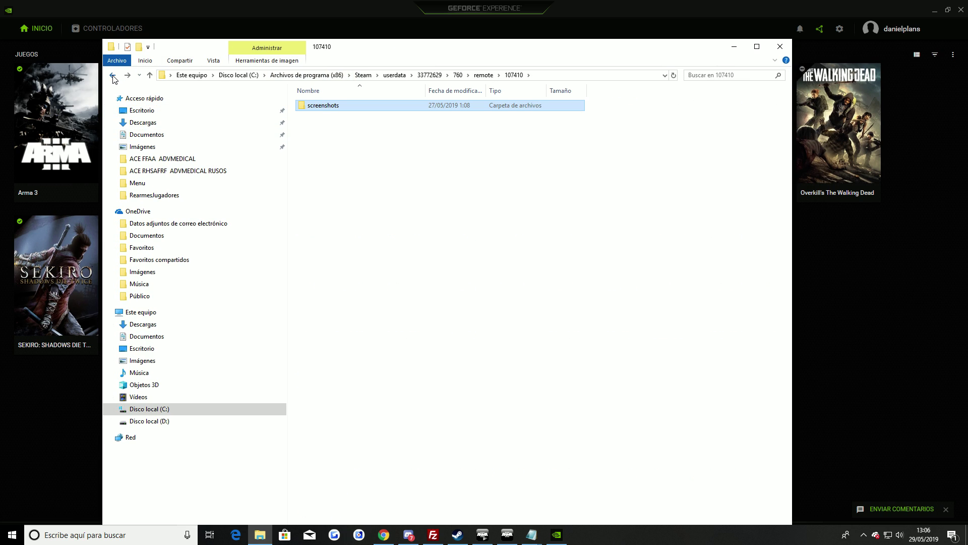
left_click(113, 75)
left_click(112, 76)
left_click(113, 75)
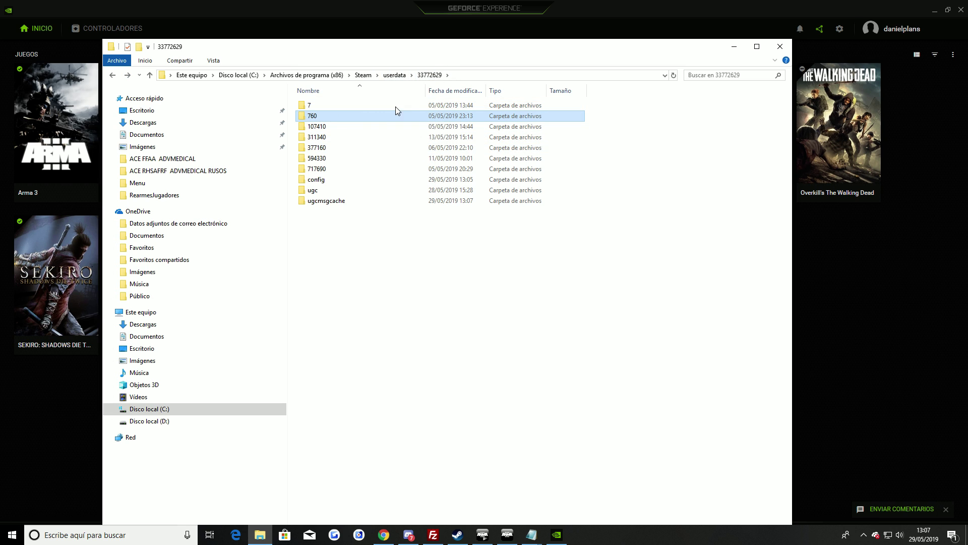
double_click(328, 190)
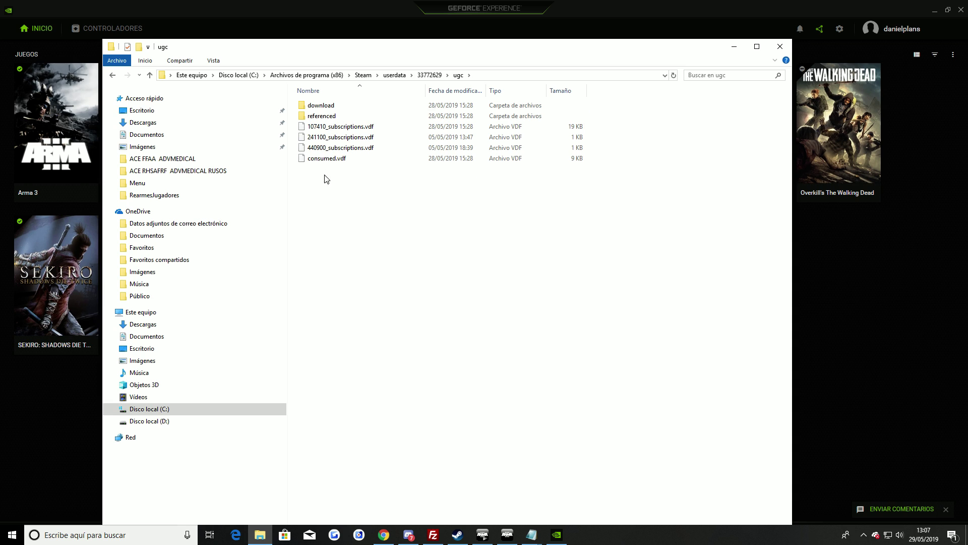
left_click(113, 75)
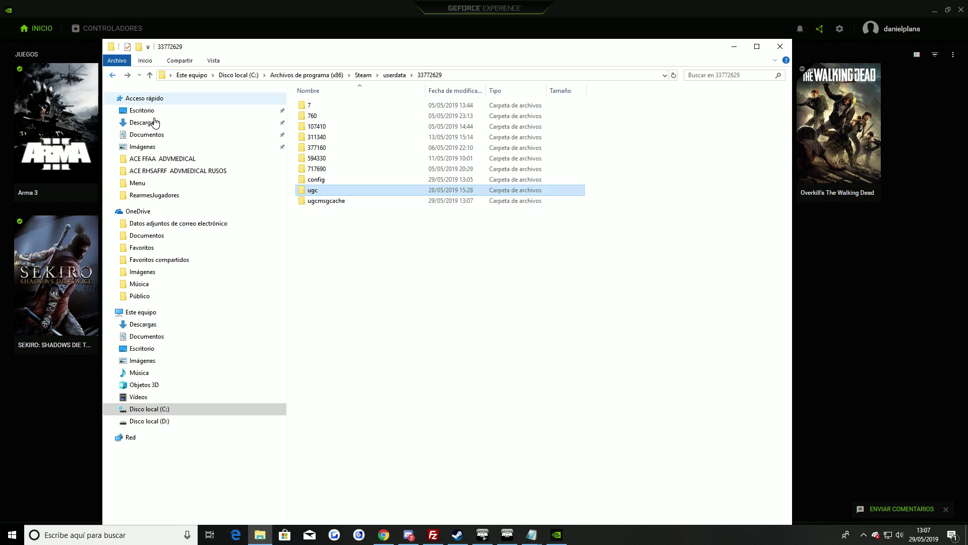
double_click(326, 191)
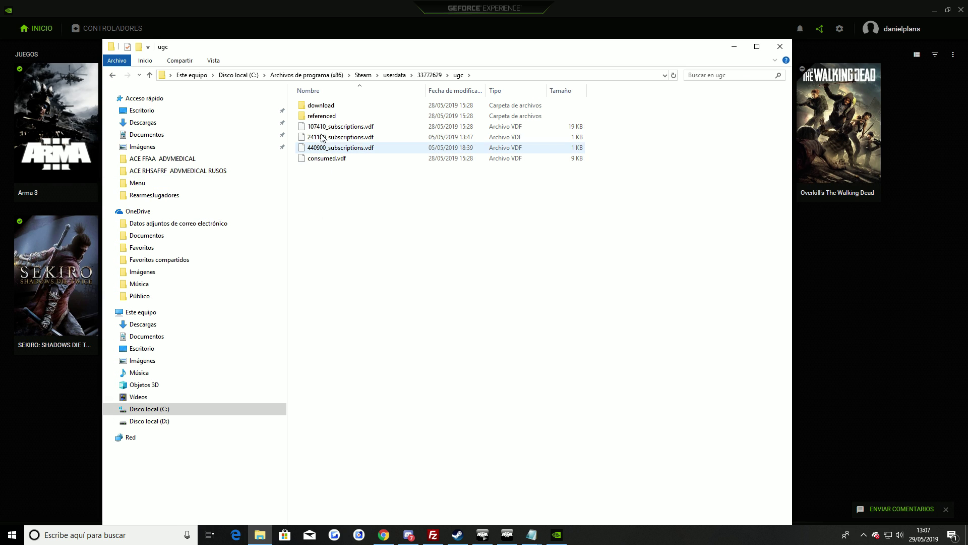
- Check the contents of the download folder and return to ugc
left_click(322, 110)
double_click(322, 110)
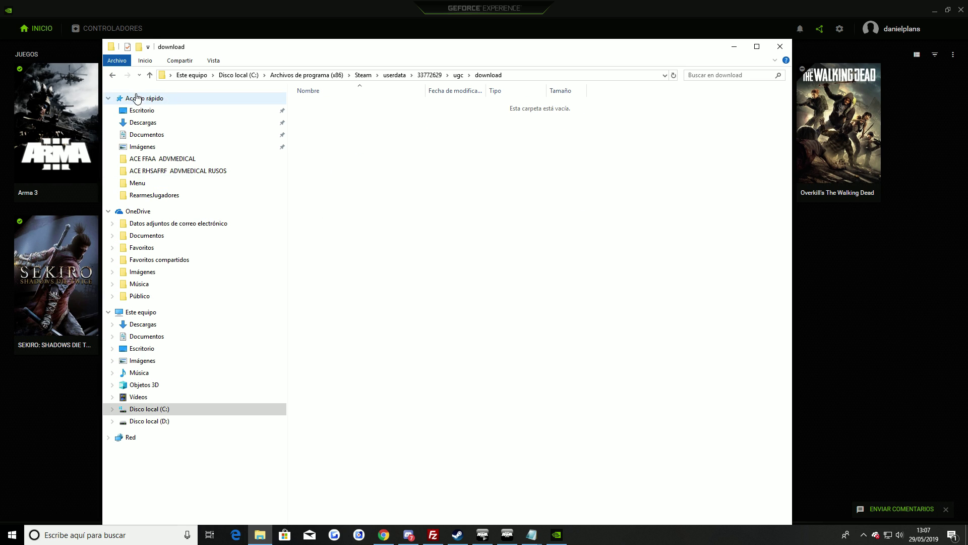
left_click(112, 75)
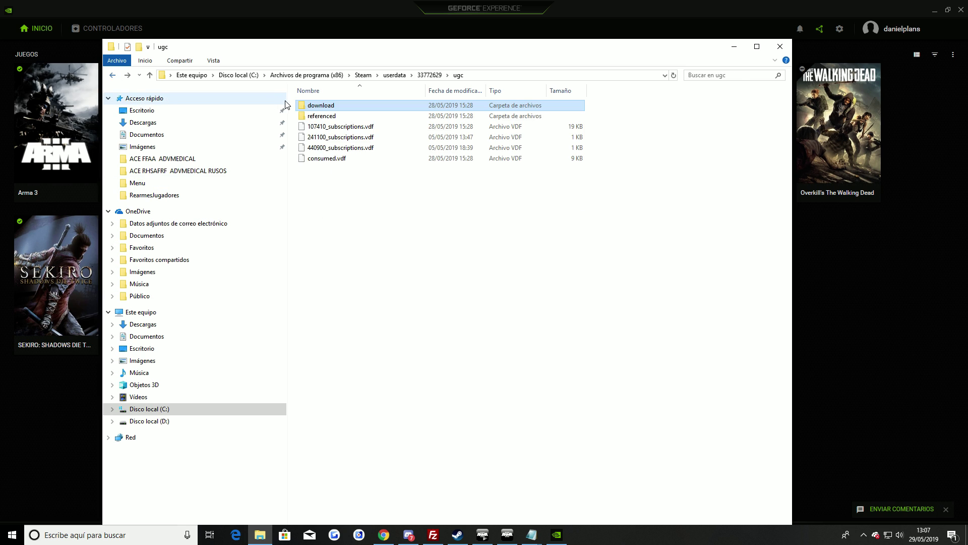
- Open the referenced folder inside ugc and look through its numbered subfolders
left_click(332, 118)
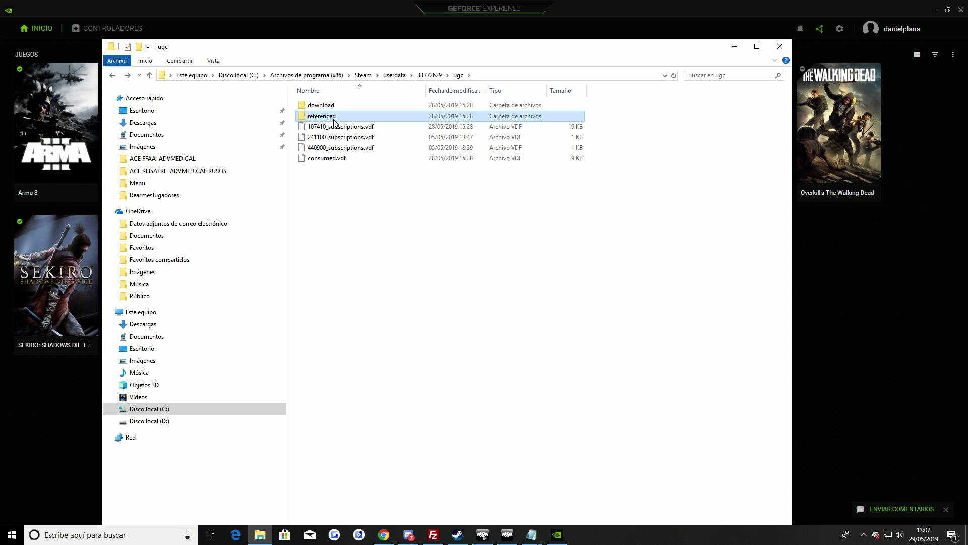
double_click(334, 117)
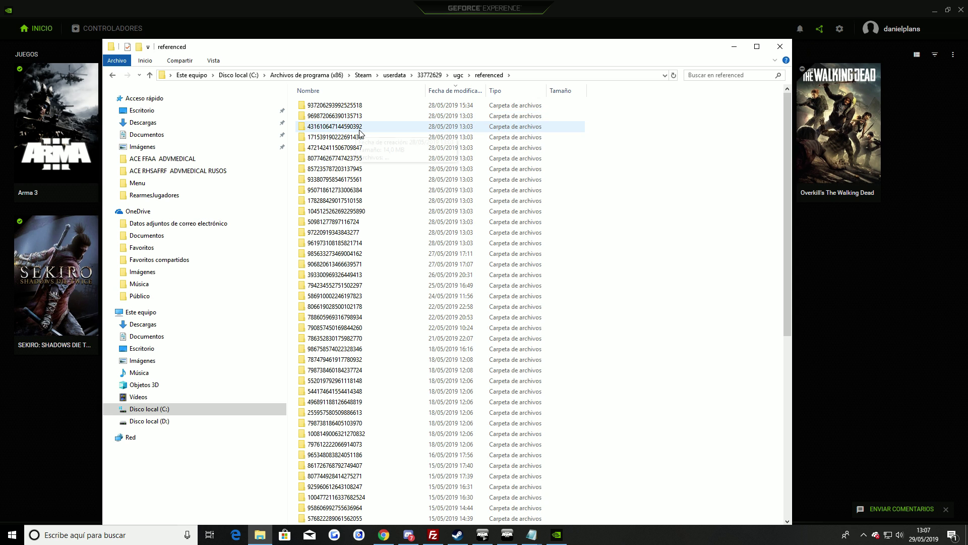
scroll(595, 247, "down", 10)
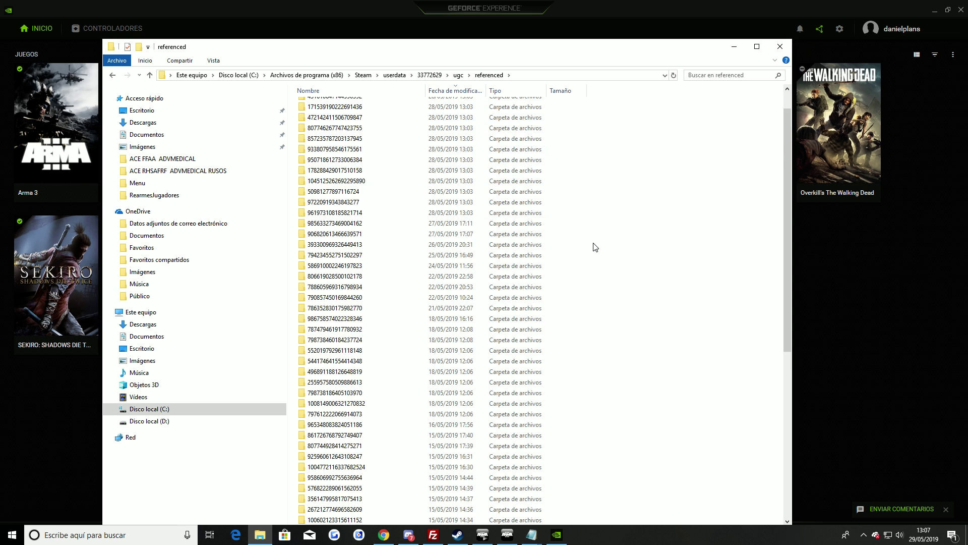
scroll(583, 310, "up", 10)
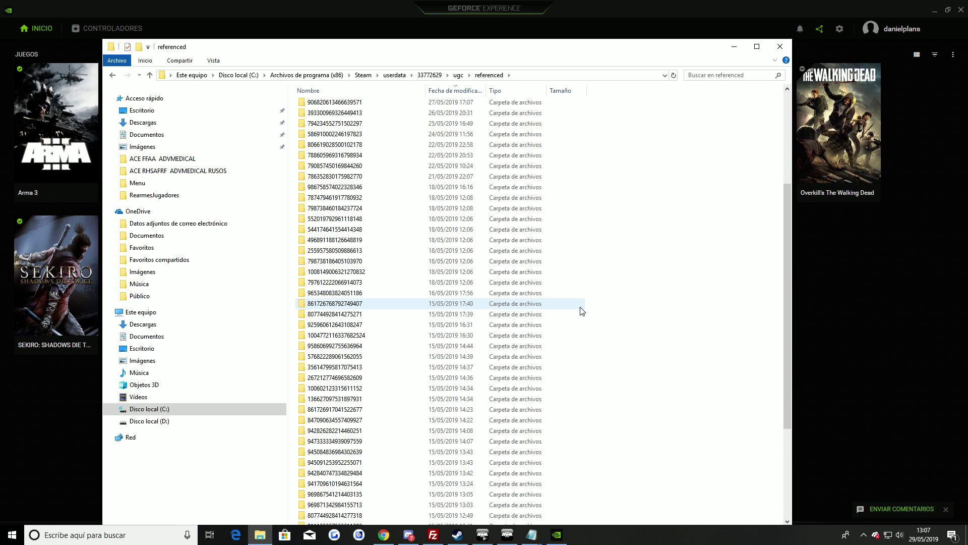
scroll(583, 310, "down", 5)
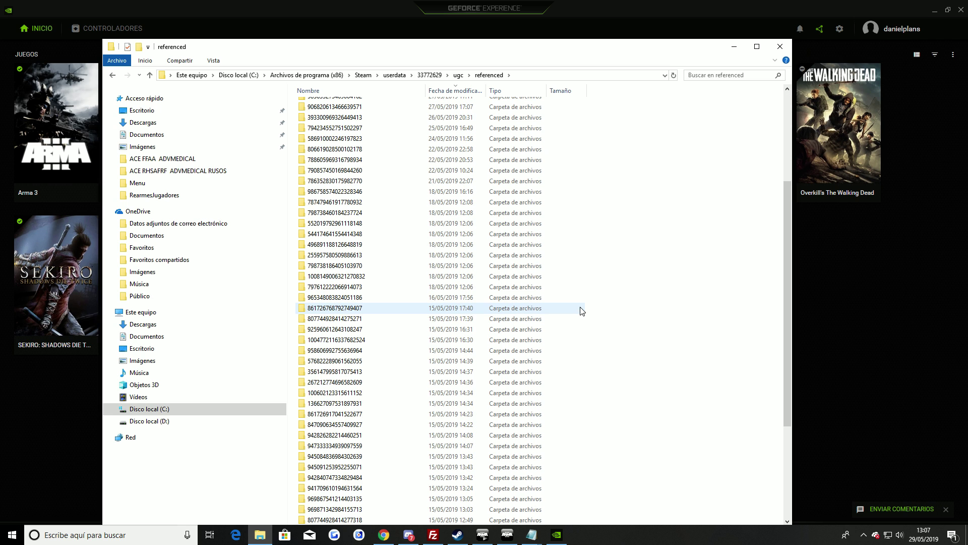
scroll(582, 310, "up", 5)
- Sort the referenced subfolders by modification date, first in ascending order and then back in descending order
right_click(568, 233)
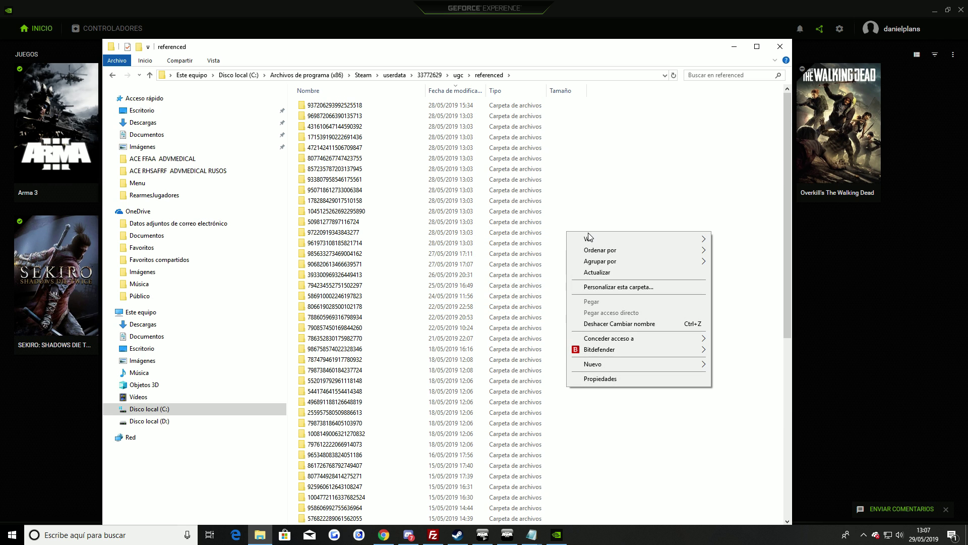
mouse_move(605, 250)
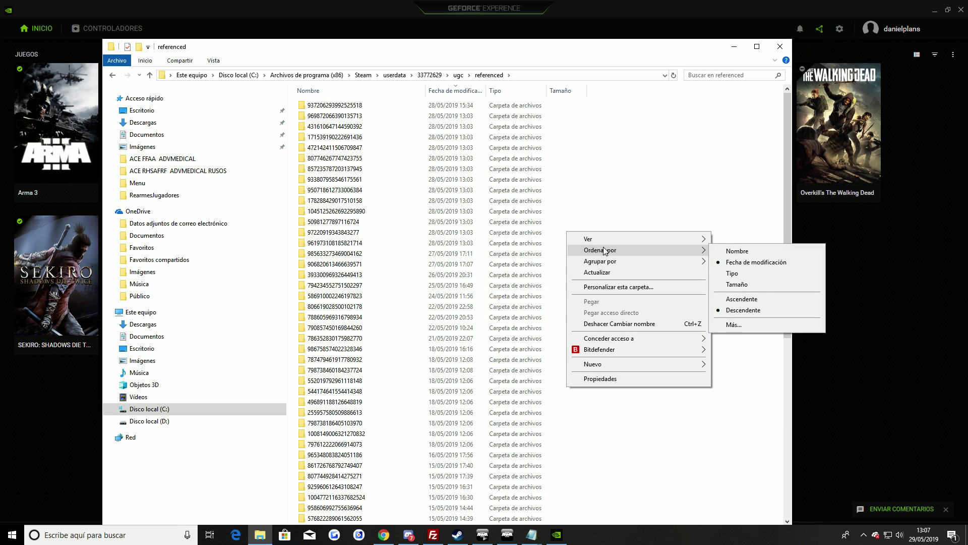
left_click(746, 266)
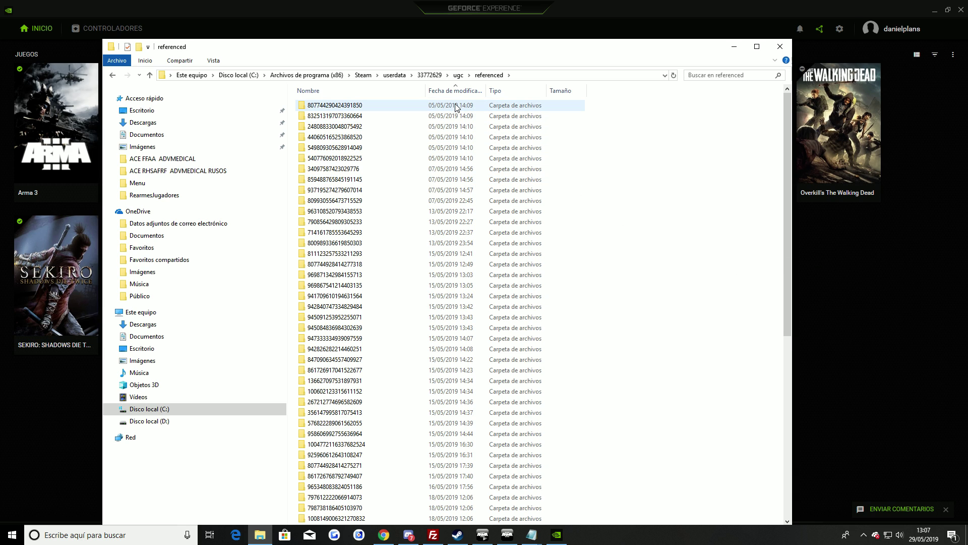
right_click(614, 190)
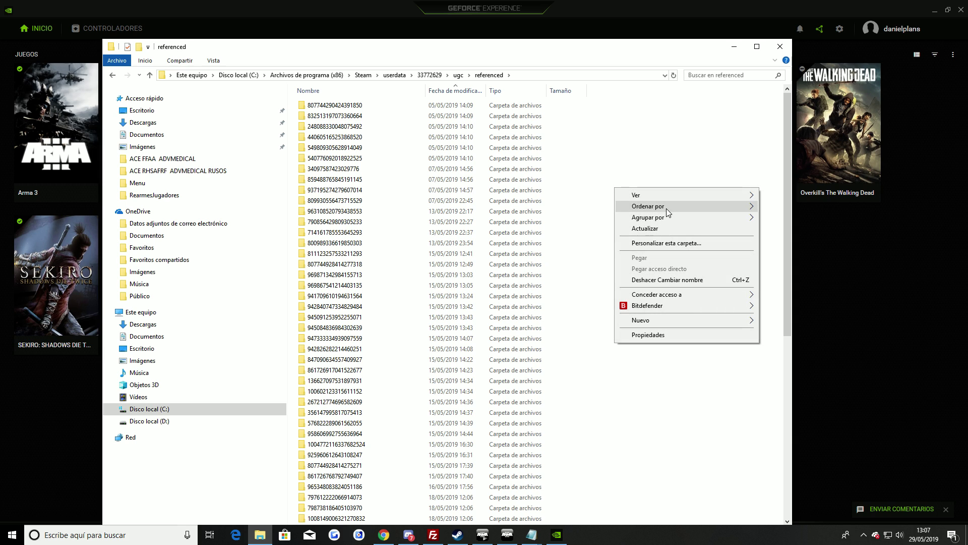
mouse_move(668, 212)
left_click(780, 218)
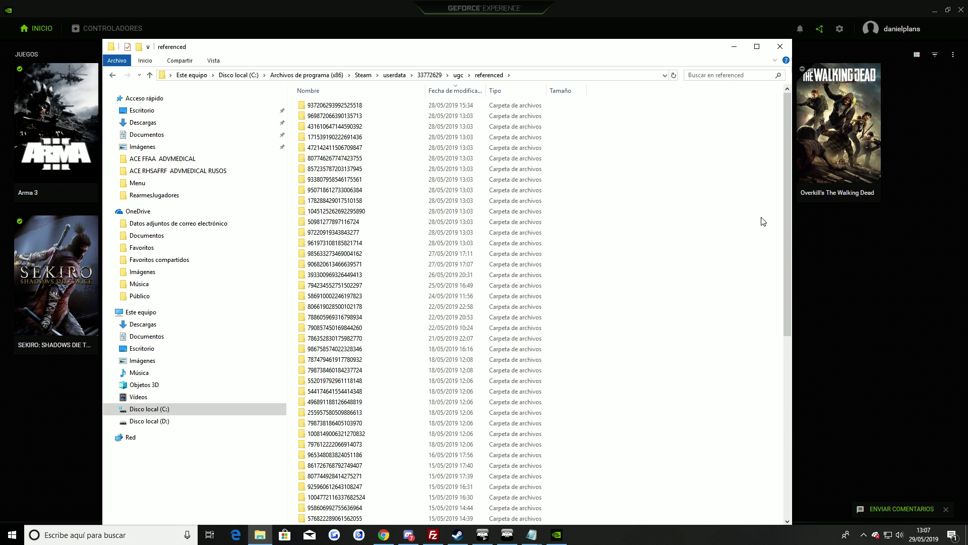
left_click(452, 109)
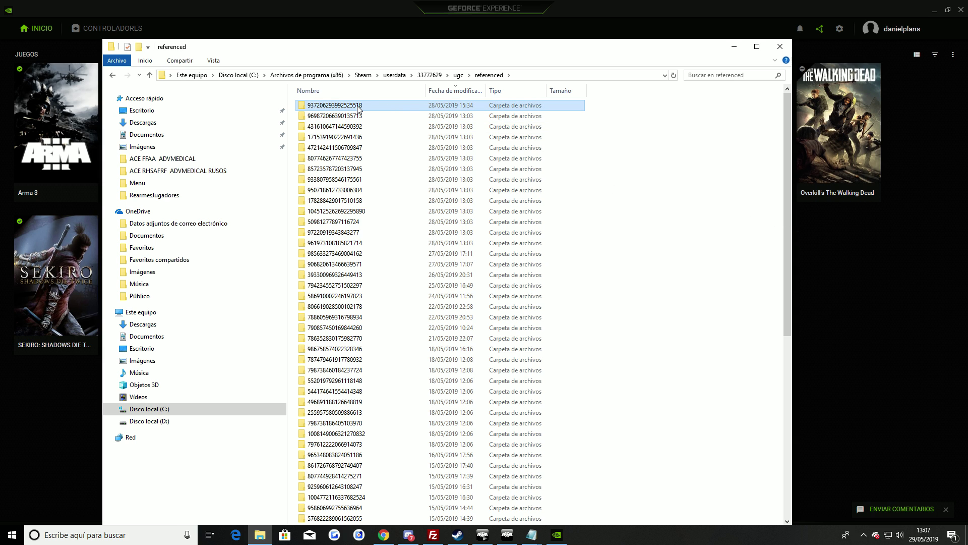
mouse_move(341, 108)
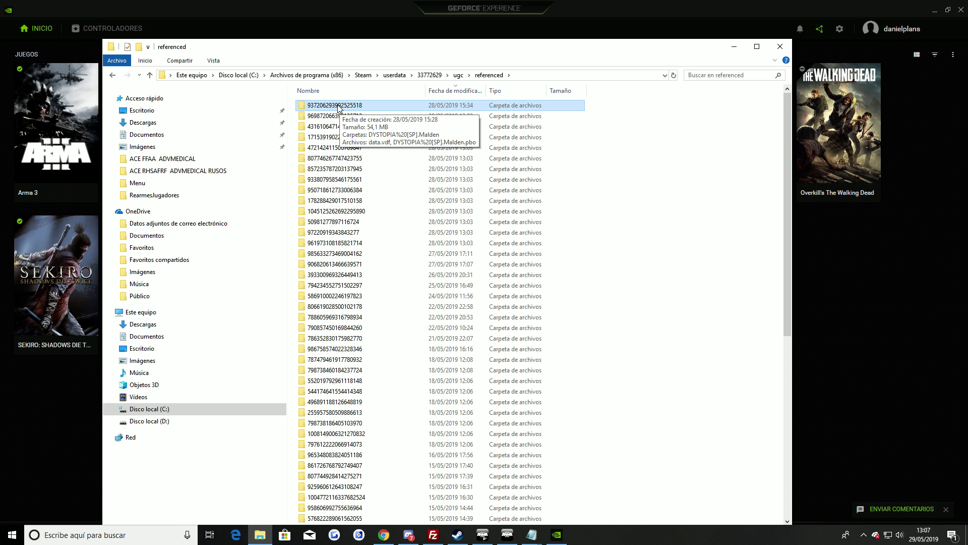
scroll(335, 202, "down", 10)
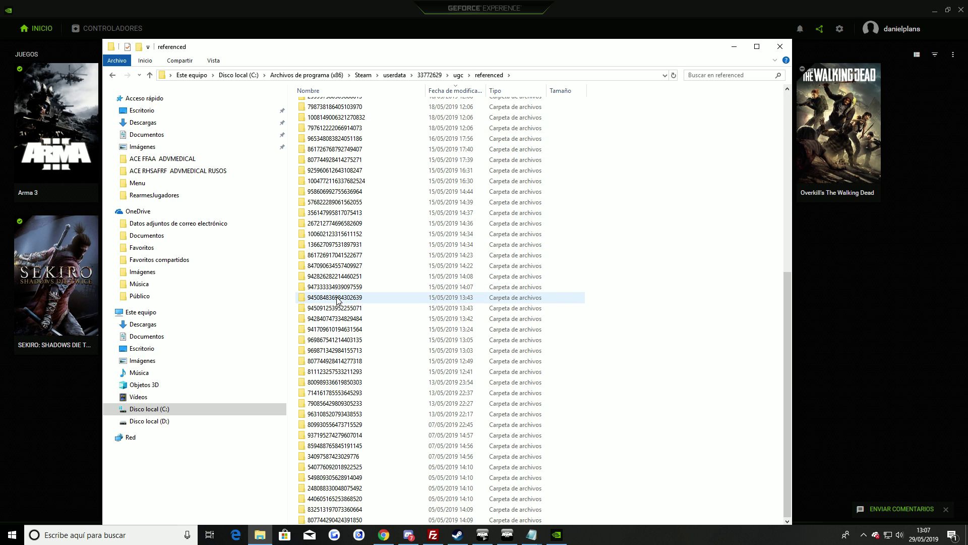
scroll(325, 409, "up", 10)
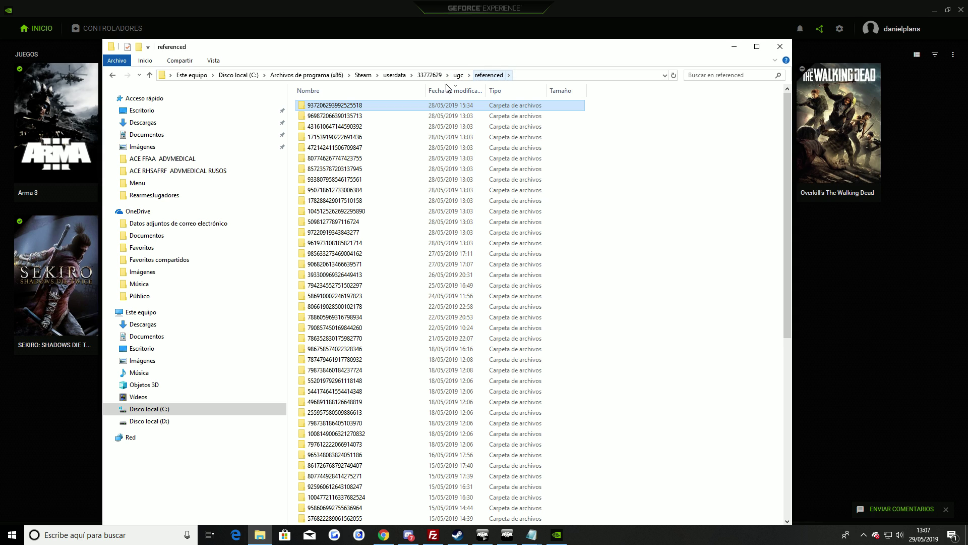
double_click(341, 109)
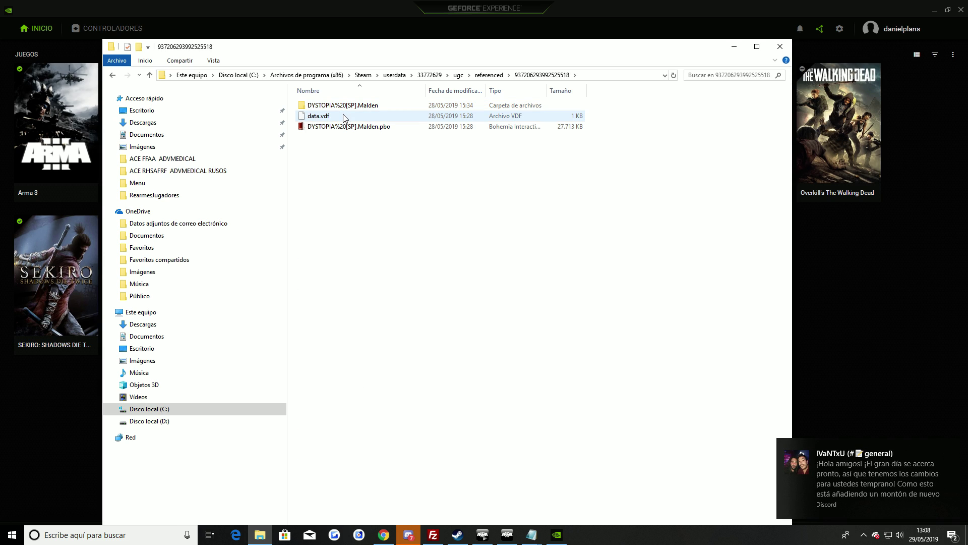
- Delete the previously extracted DYSTOPIA%20[SP].Malden folder, keeping data.vdf and the .pbo file
left_click(345, 129)
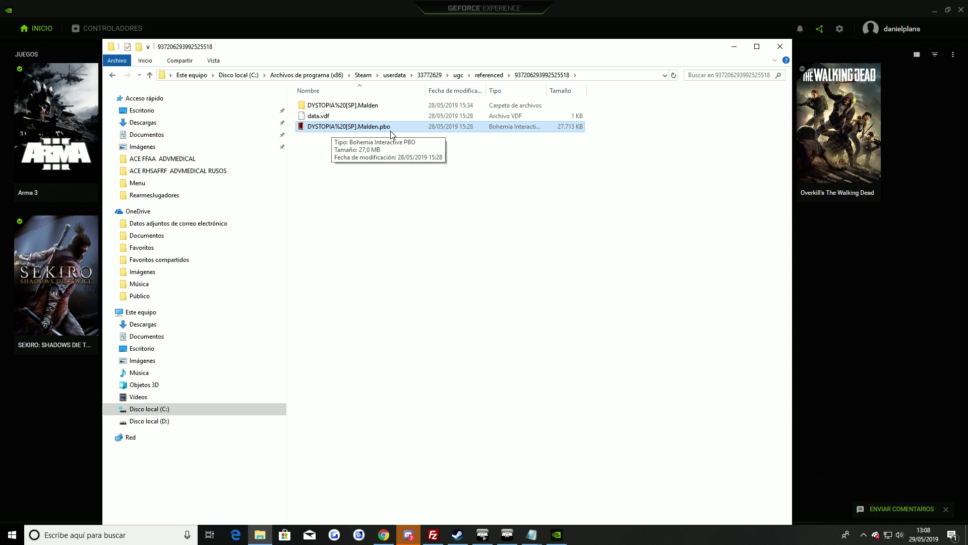
right_click(358, 105)
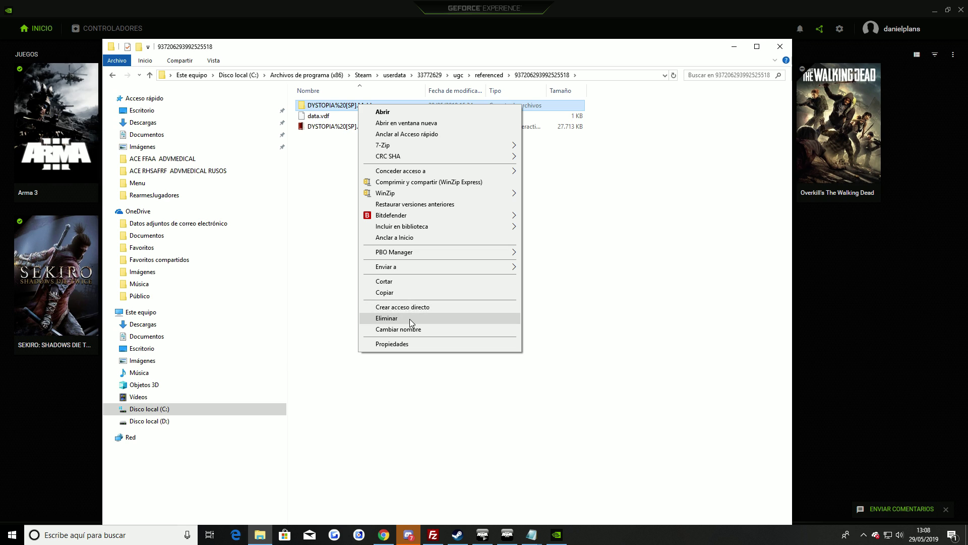
left_click(409, 319)
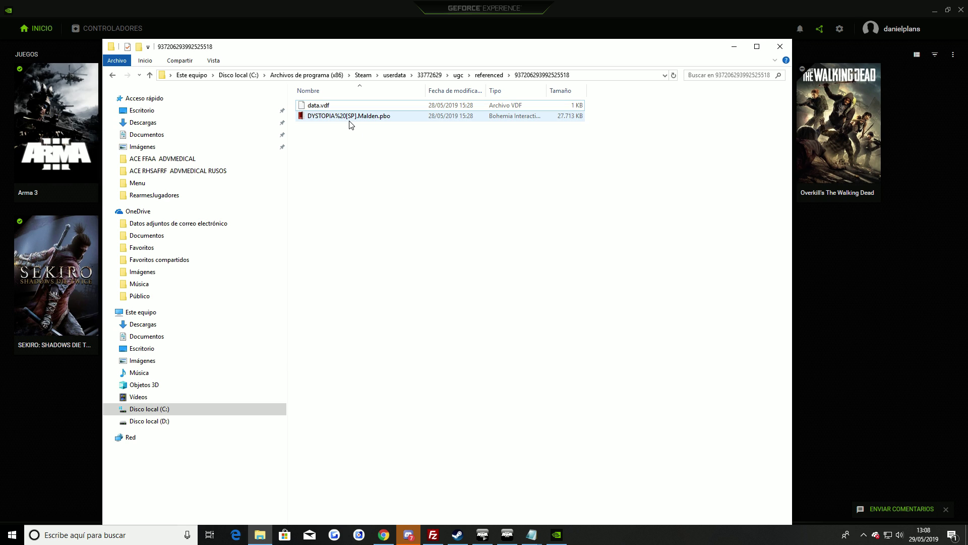
- Extract DYSTOPIA%20[SP].Malden.pbo with PBO Manager into its own DYSTOPIA%20[SP].Malden\ folder
left_click_drag(331, 133, 309, 103)
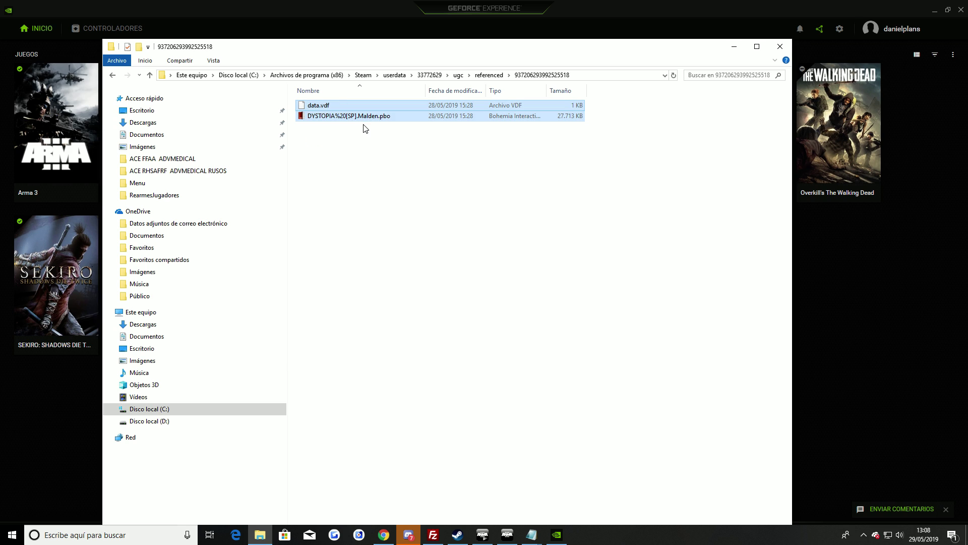
left_click(359, 120)
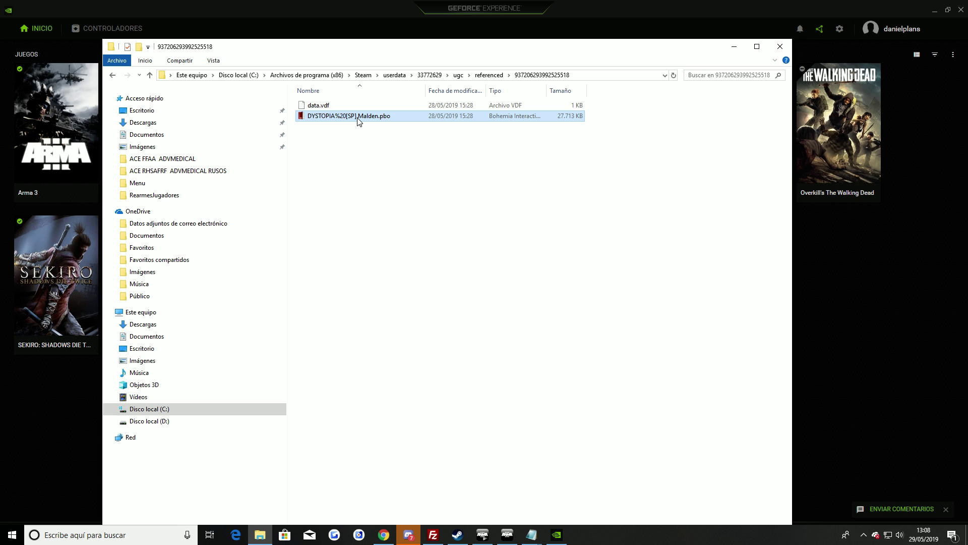
right_click(357, 118)
mouse_move(376, 139)
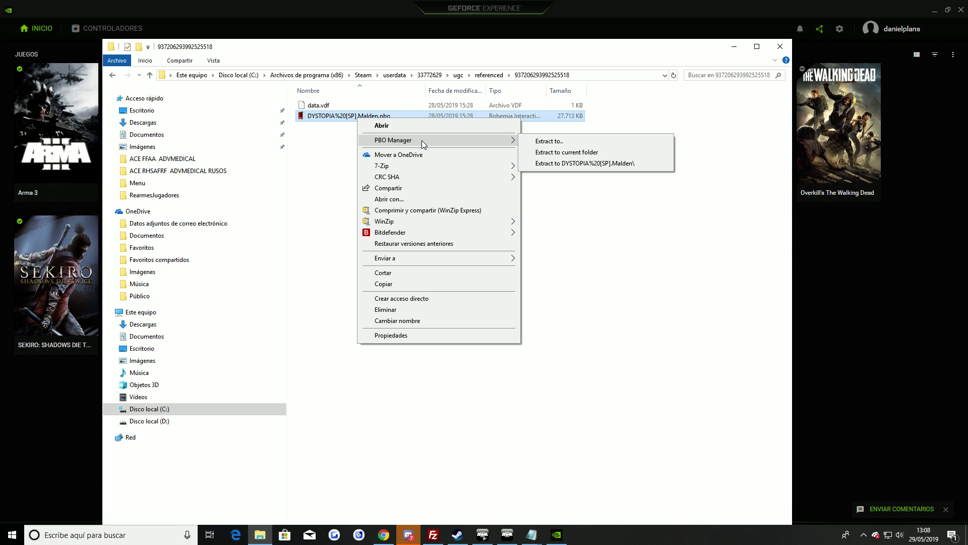
right_click(339, 118)
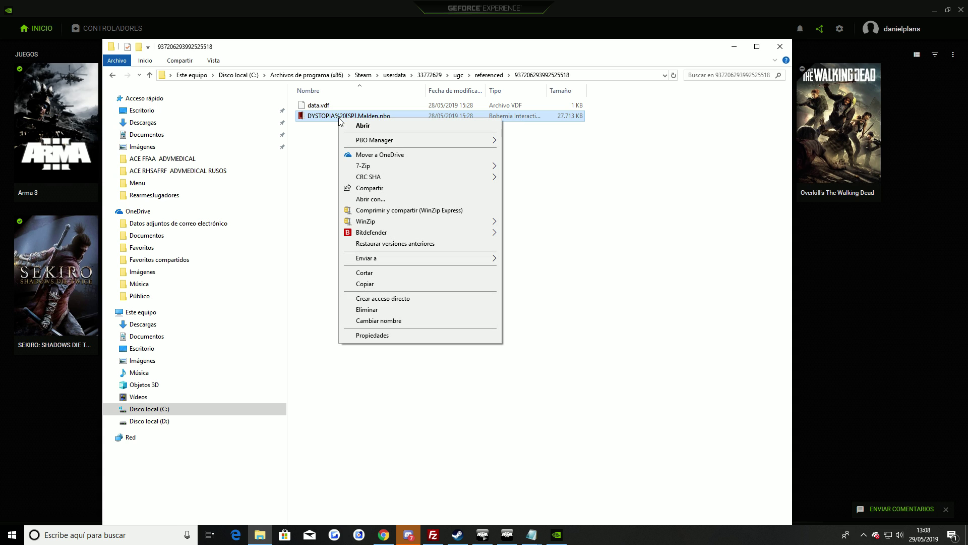
mouse_move(374, 145)
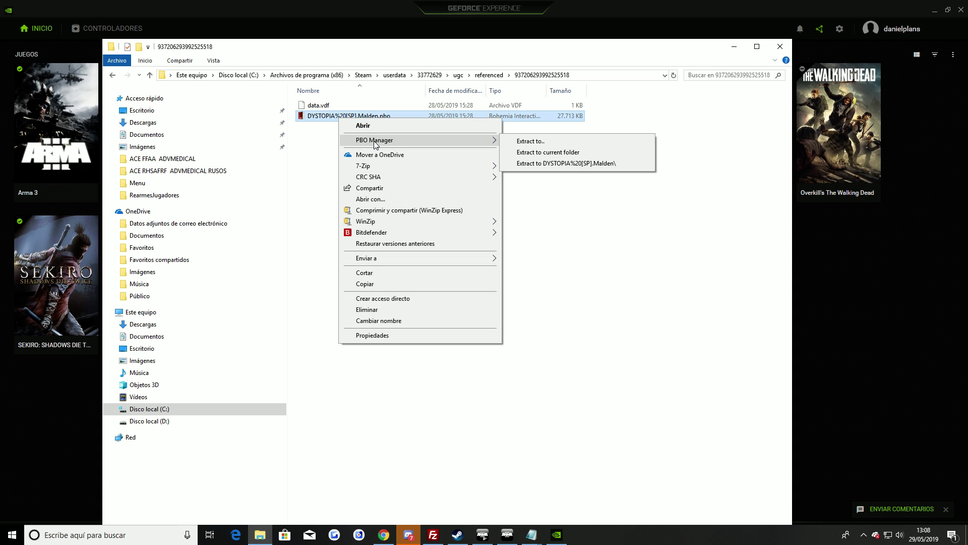
left_click(558, 163)
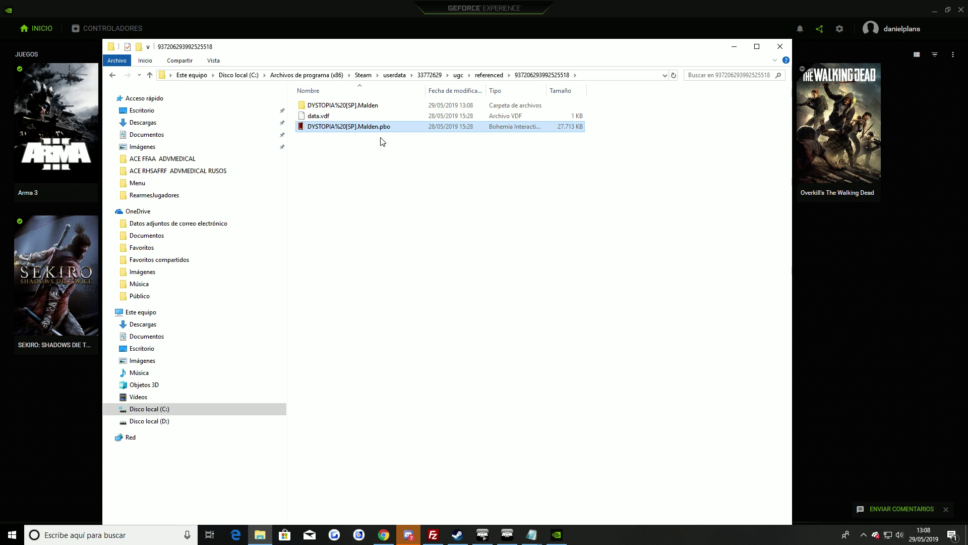
- Go to the local Documents folder and open Arma 3 - Other Profiles, dpd29 and its missions folder
left_click(343, 108)
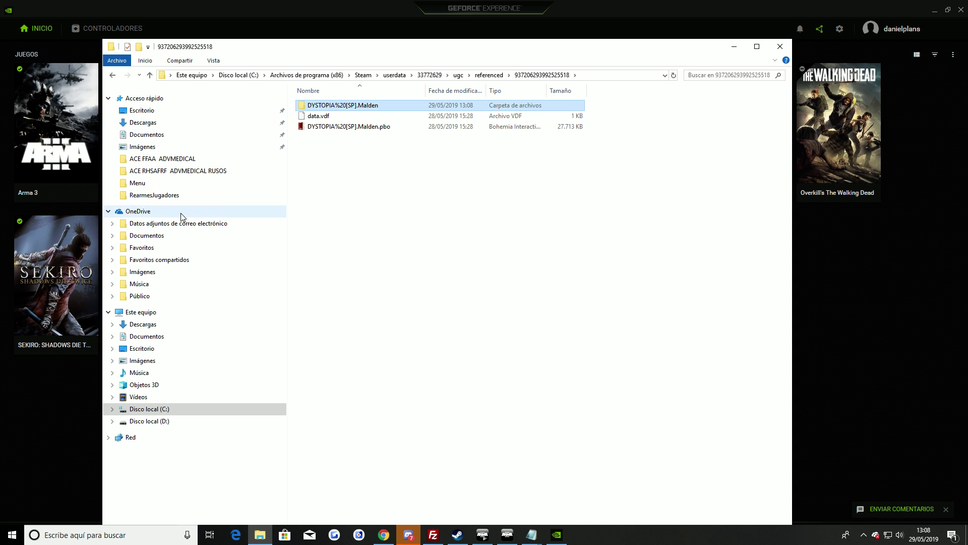
left_click(175, 235)
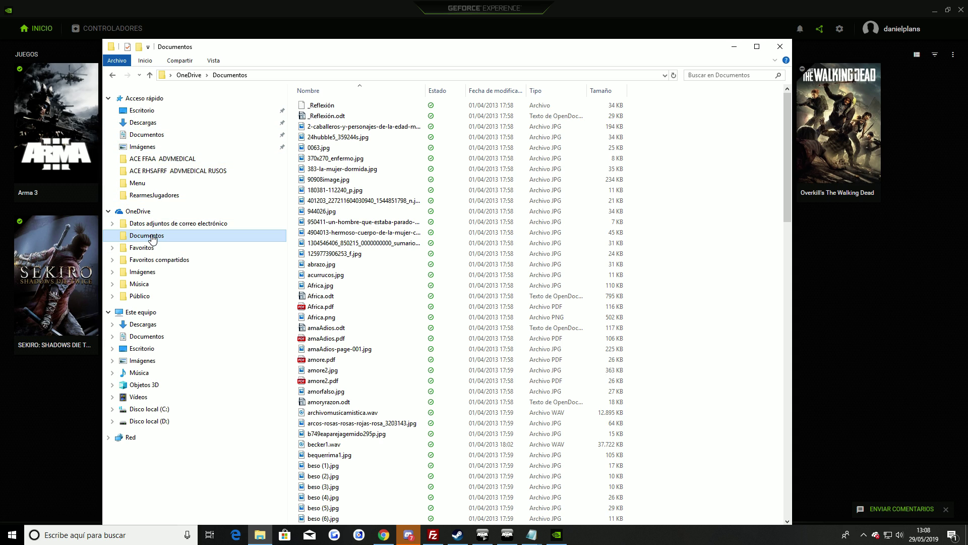
left_click(150, 137)
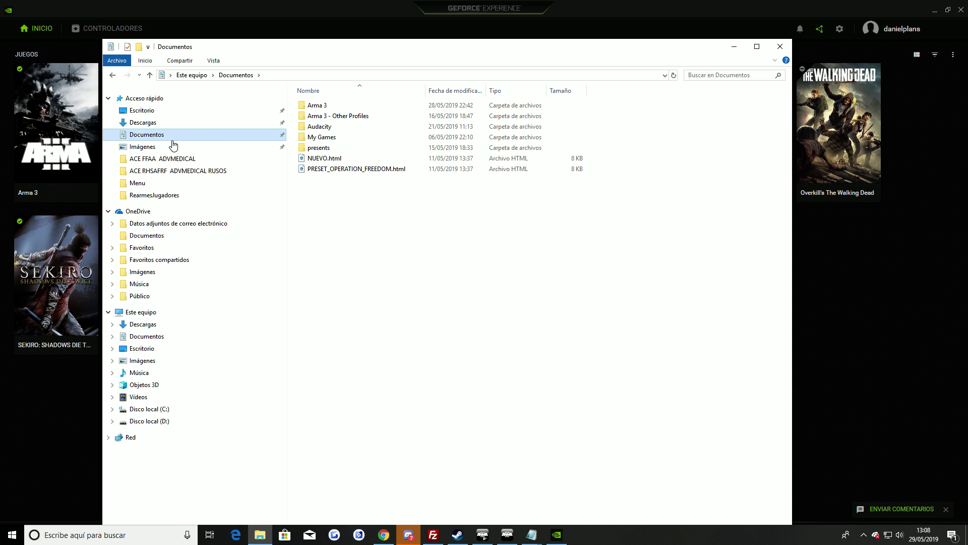
double_click(347, 117)
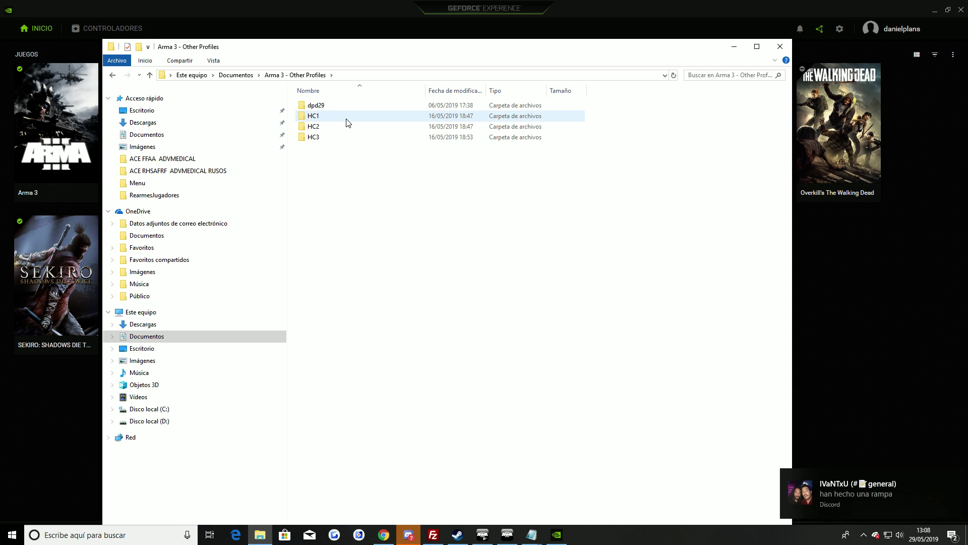
double_click(340, 107)
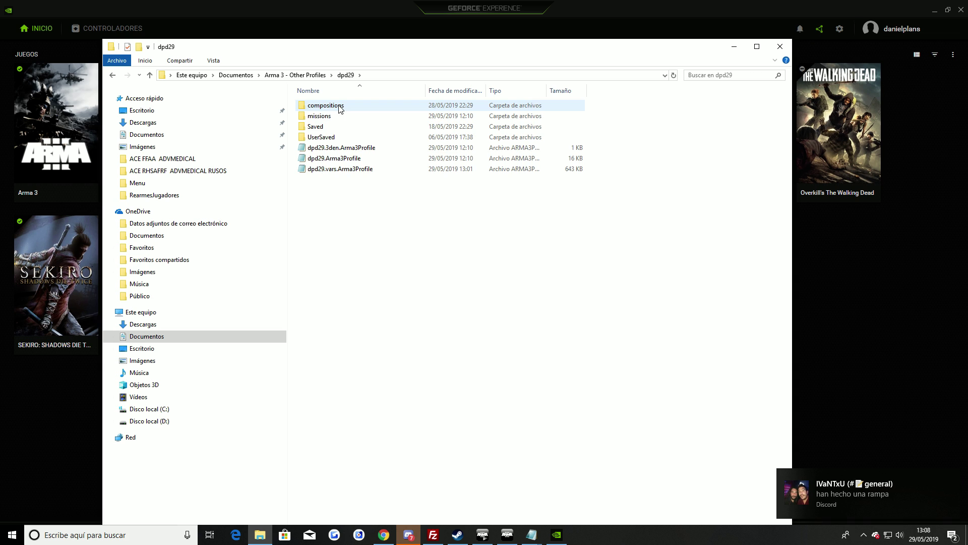
double_click(338, 116)
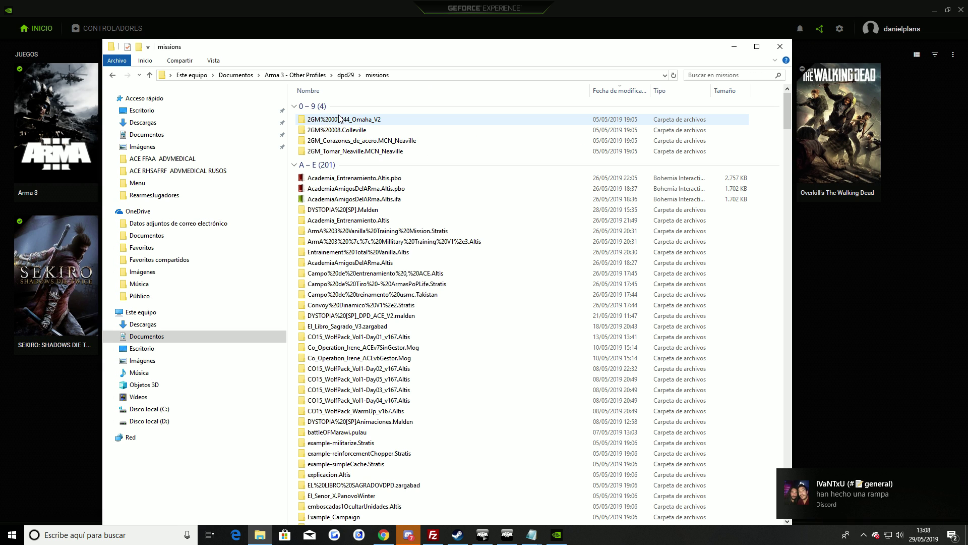
- Look through the mission folders and .pbo files in missions, down to the Otro group
scroll(391, 189, "down", 20)
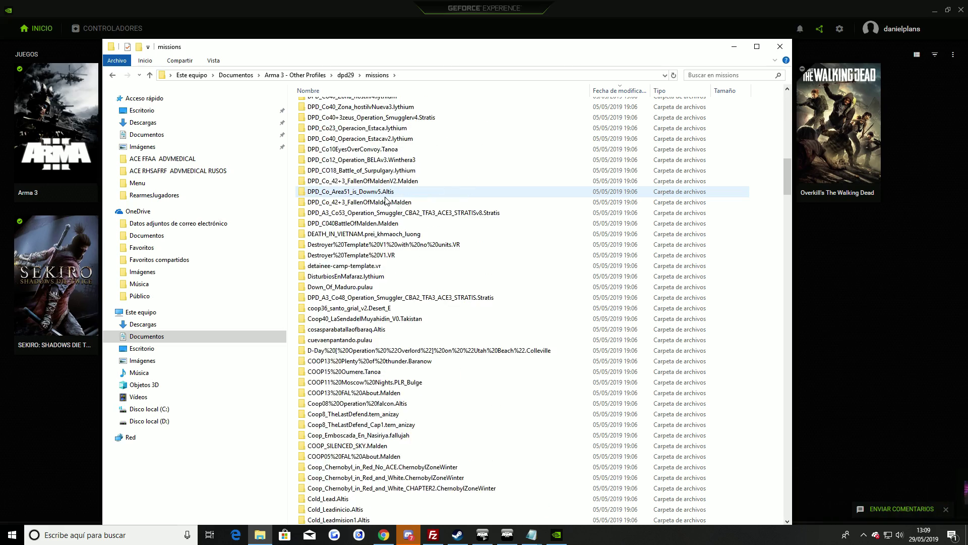
scroll(389, 247, "down", 20)
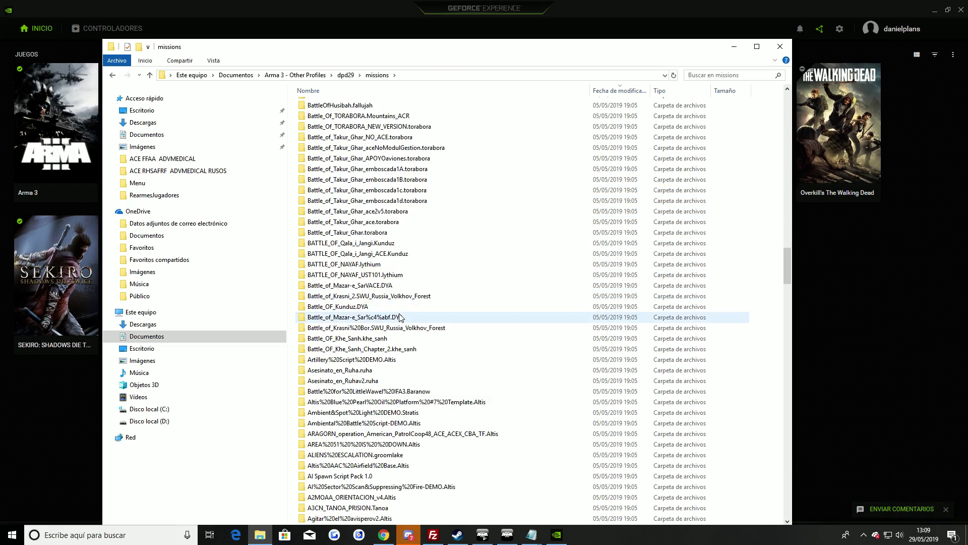
scroll(400, 313, "down", 20)
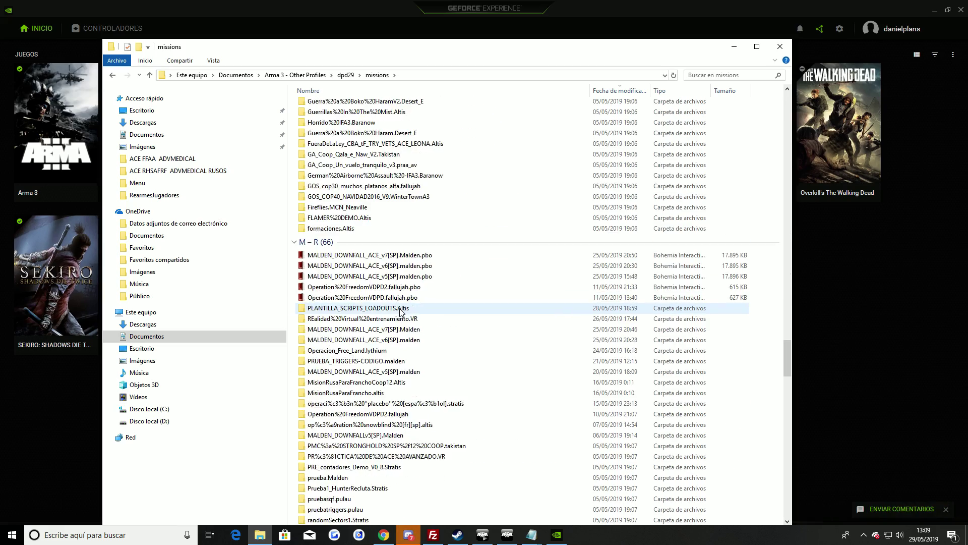
scroll(400, 312, "down", 20)
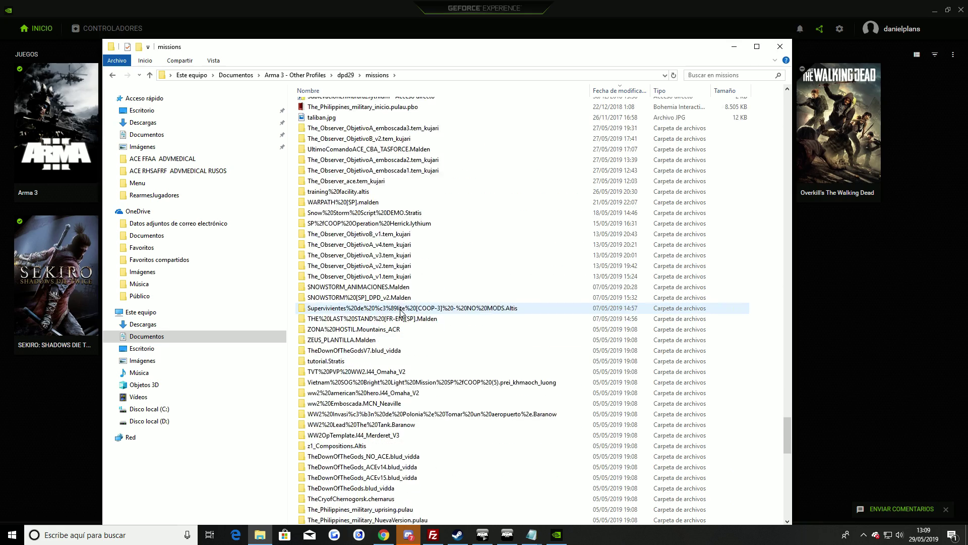
scroll(402, 313, "down", 13)
scroll(399, 315, "up", 18)
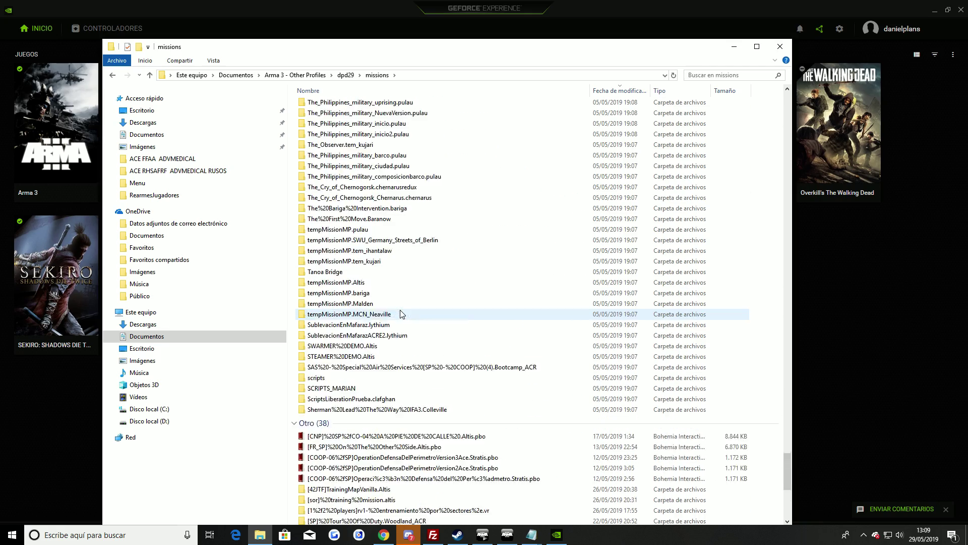
scroll(399, 314, "down", 10)
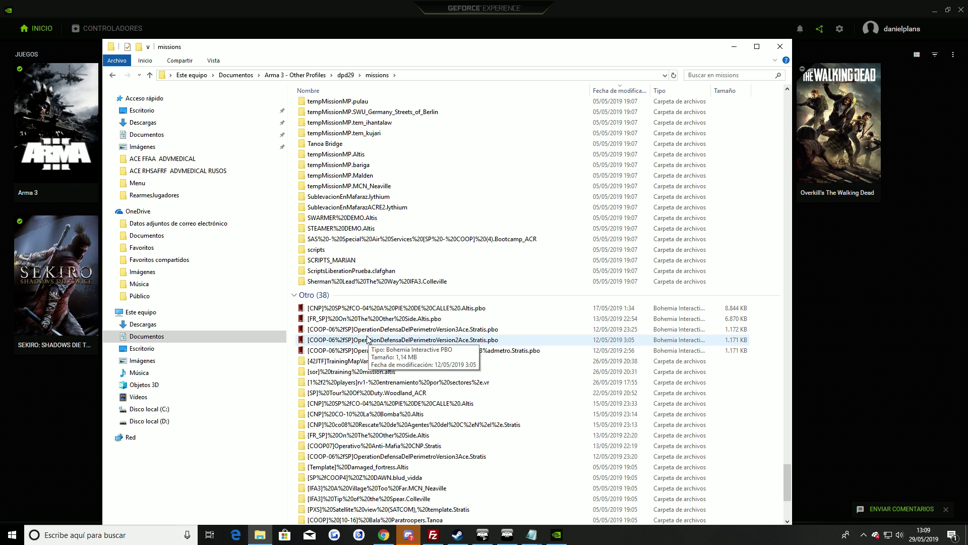
- Move the file window down a little and go back from missions to the Documents folder
left_click_drag(460, 50, 454, 90)
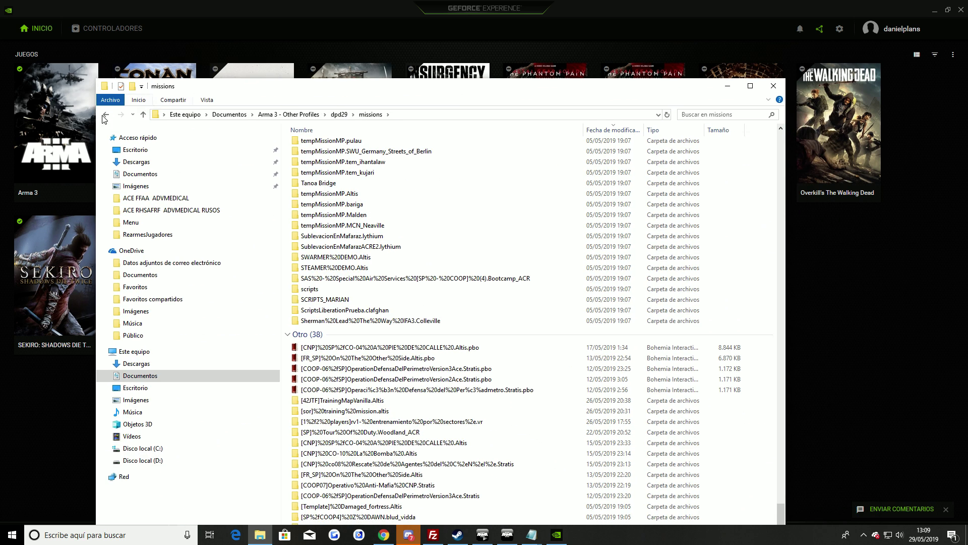
left_click(105, 116)
left_click(105, 115)
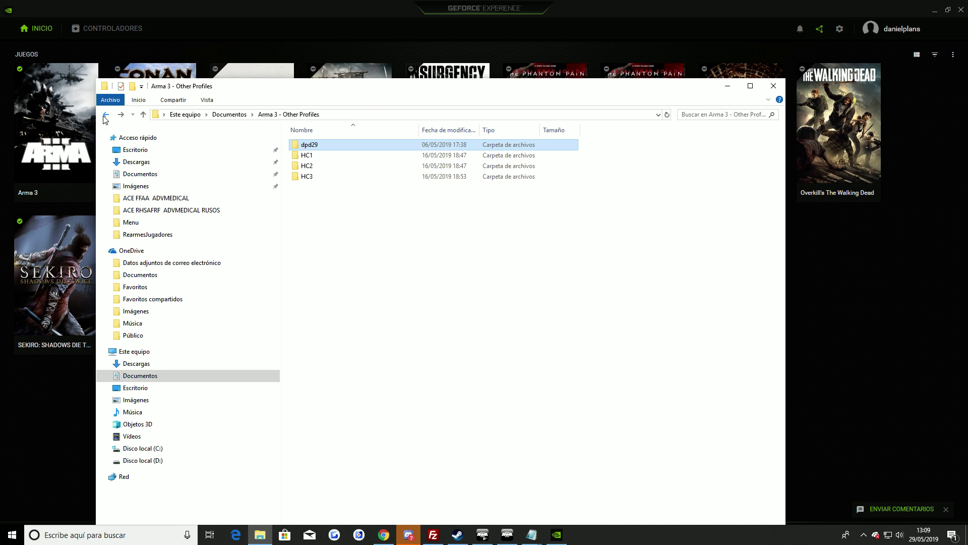
left_click(105, 115)
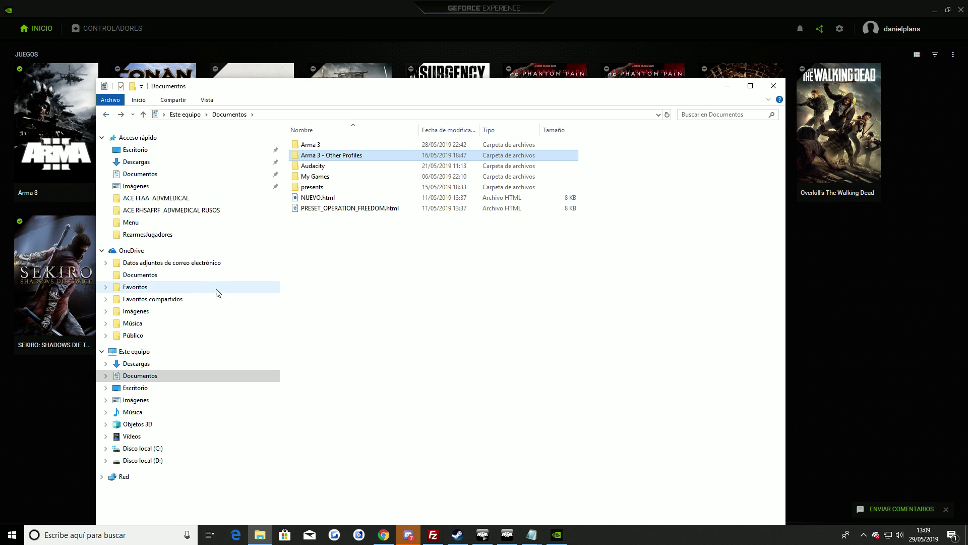
- On Disco local (C:), open Archivos de programa (x86), Steam, userdata and the numbered account folder
left_click(166, 449)
double_click(348, 156)
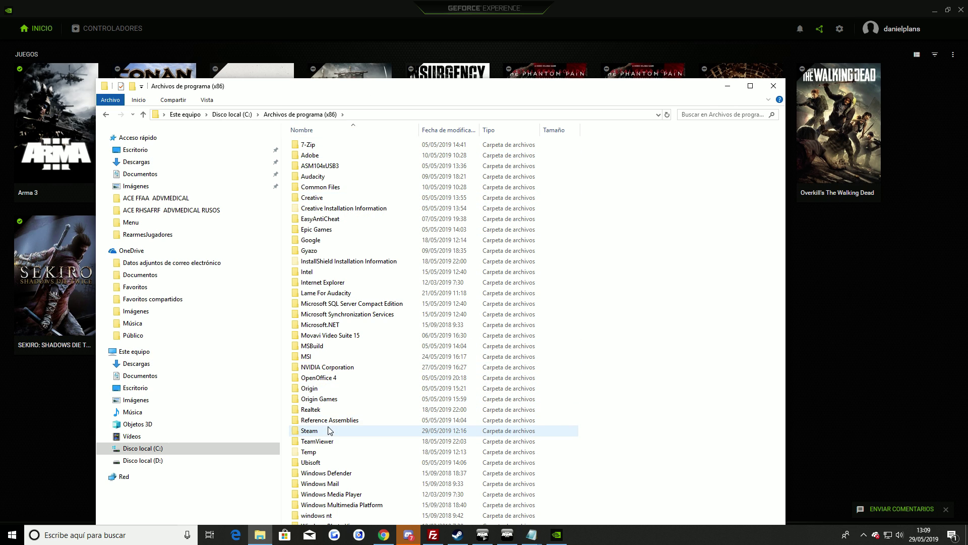
double_click(329, 430)
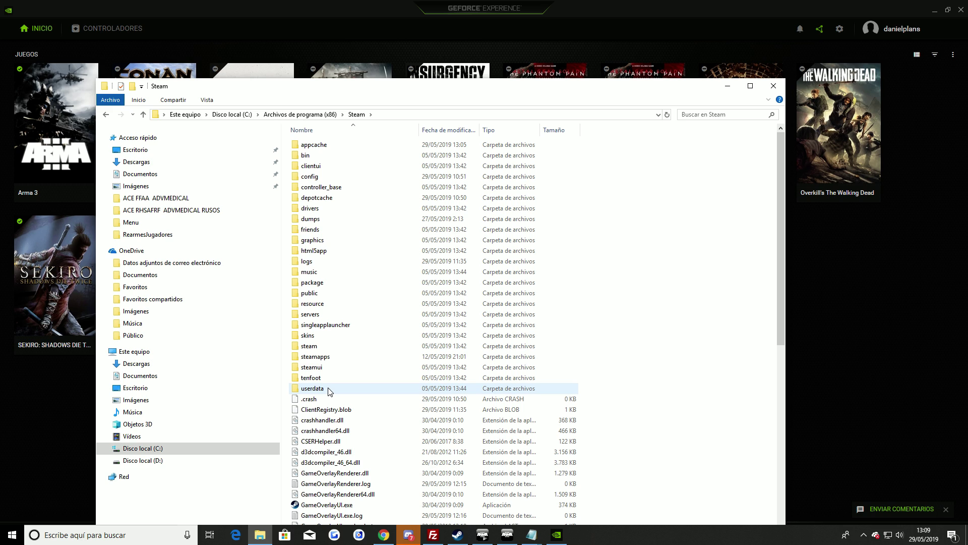
double_click(328, 391)
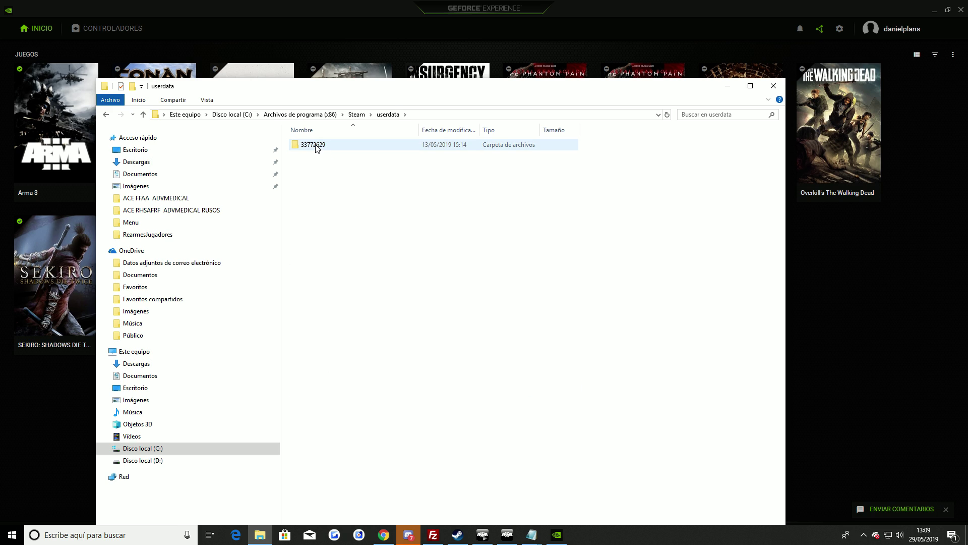
double_click(317, 146)
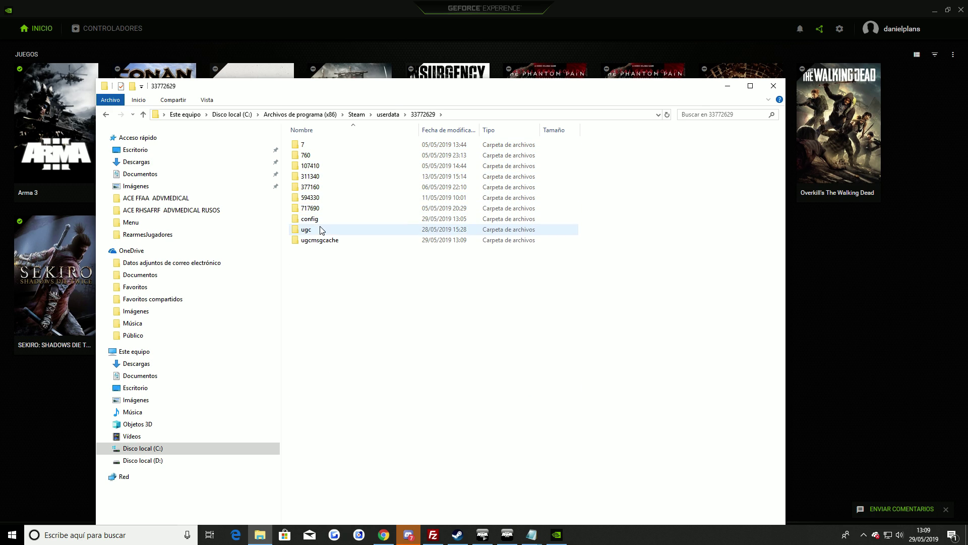
- Open the account's ugc folder, open referenced inside it and look through the subfolders
double_click(321, 230)
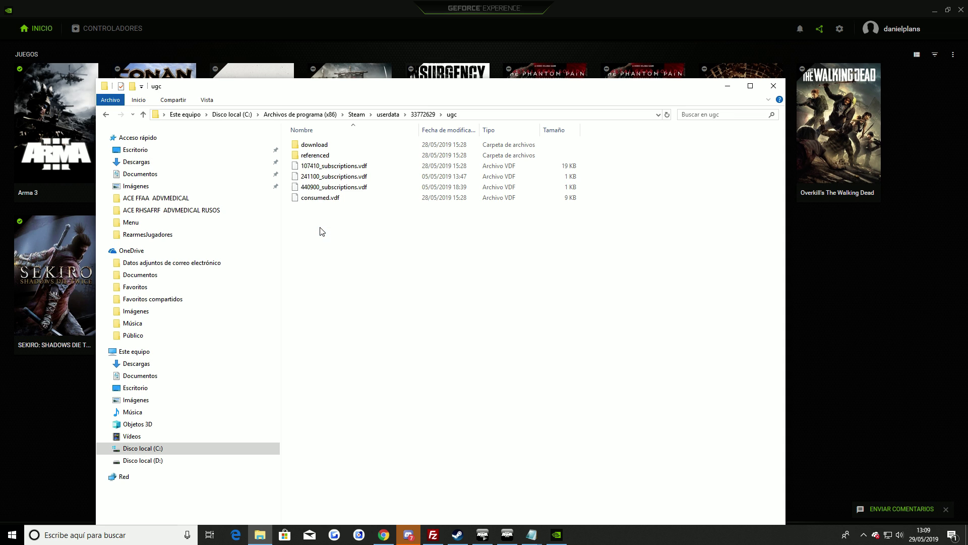
left_click(325, 158)
double_click(325, 157)
scroll(338, 266, "down", 10)
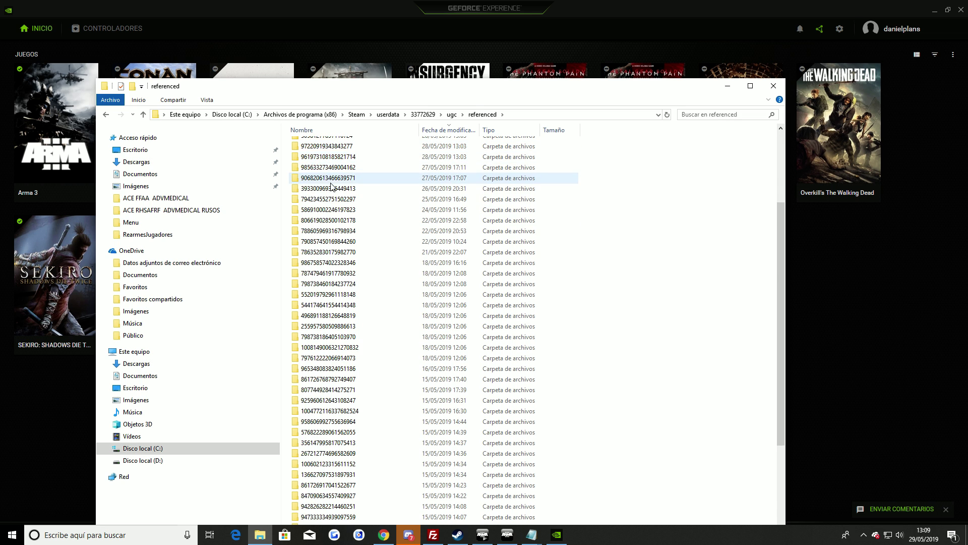
- Check the contents of the newest subfolder in referenced, open the second-newest one to view its .pbo file, and return to referenced
scroll(341, 370, "up", 10)
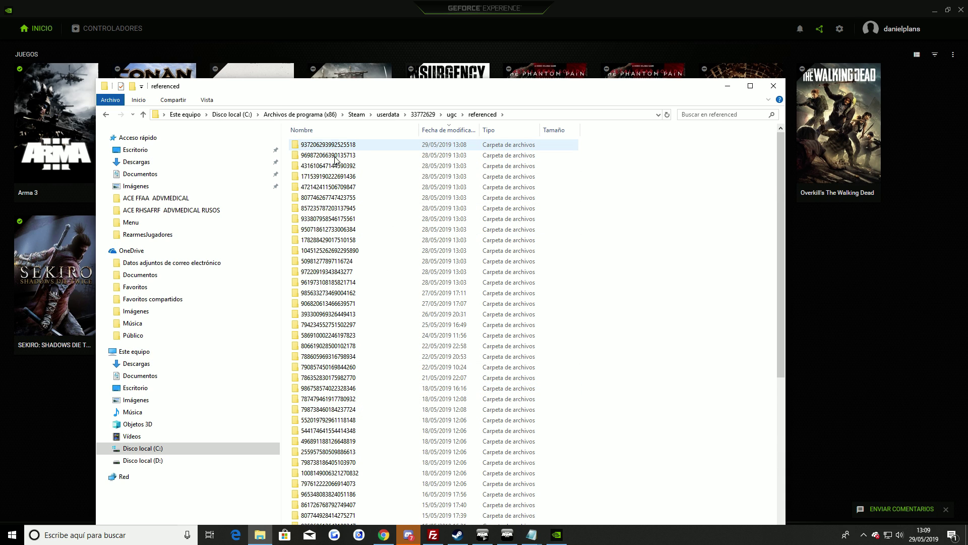
mouse_move(344, 220)
mouse_move(322, 146)
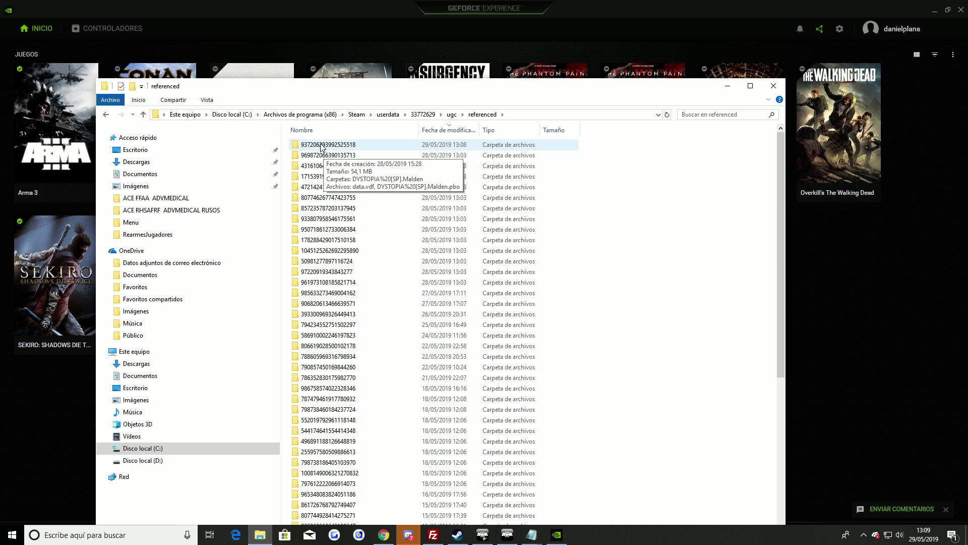
double_click(323, 156)
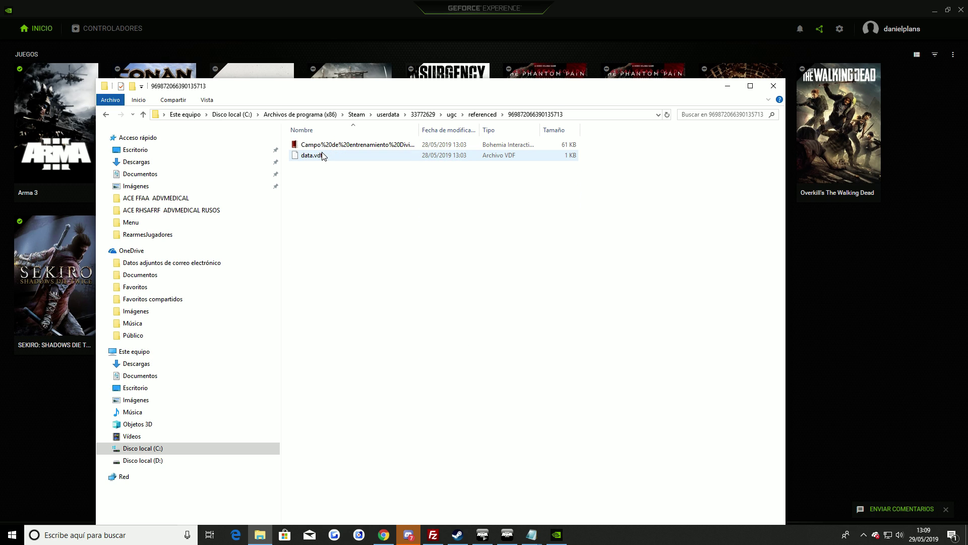
left_click(107, 116)
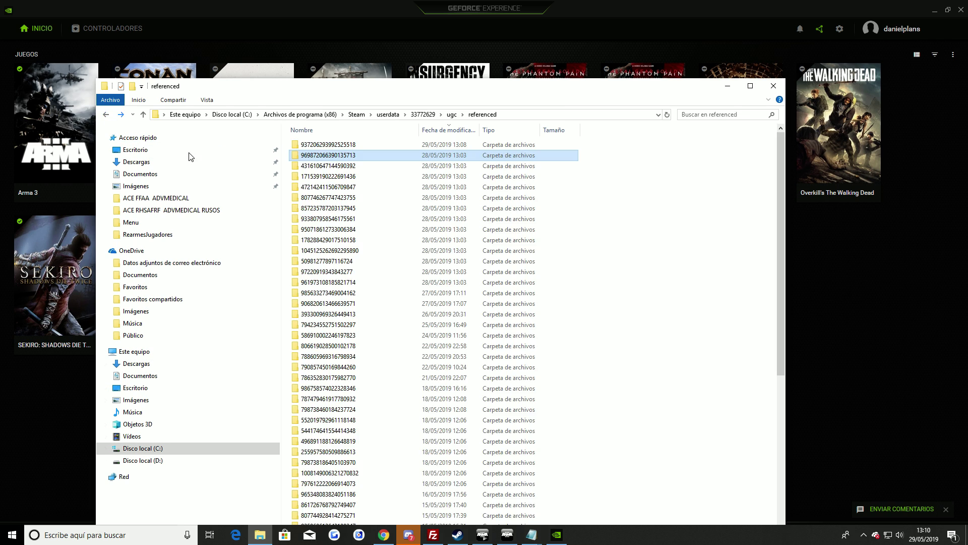
- In the newest subfolder, show the PBO Manager extraction options for DYSTOPIA%20[SP].Malden.pbo, dismiss them and switch to GeForce Experience
double_click(315, 156)
left_click(338, 169)
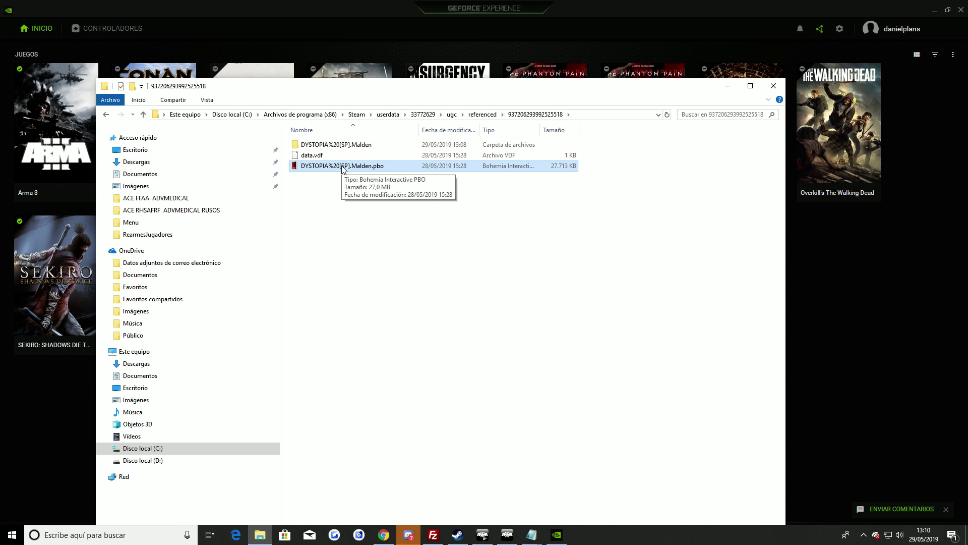
right_click(342, 168)
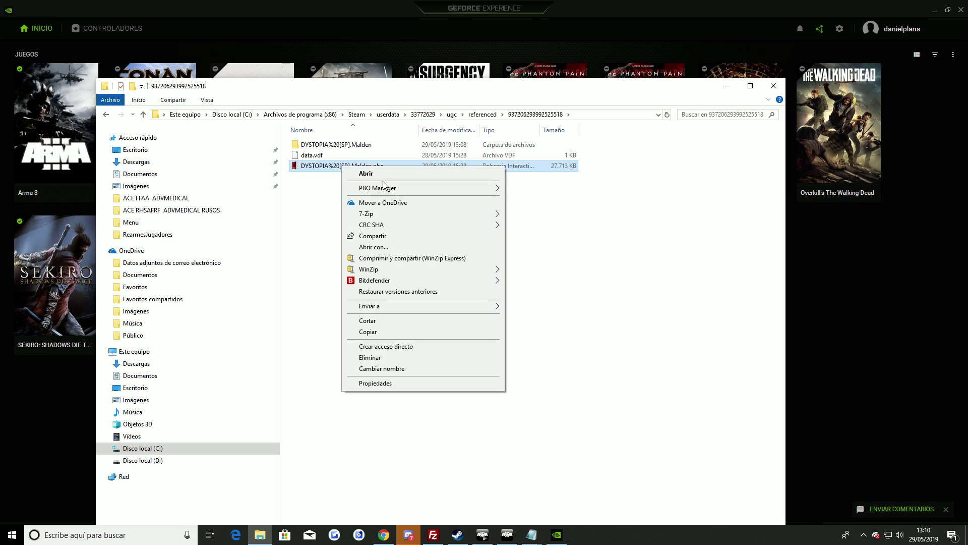
mouse_move(447, 190)
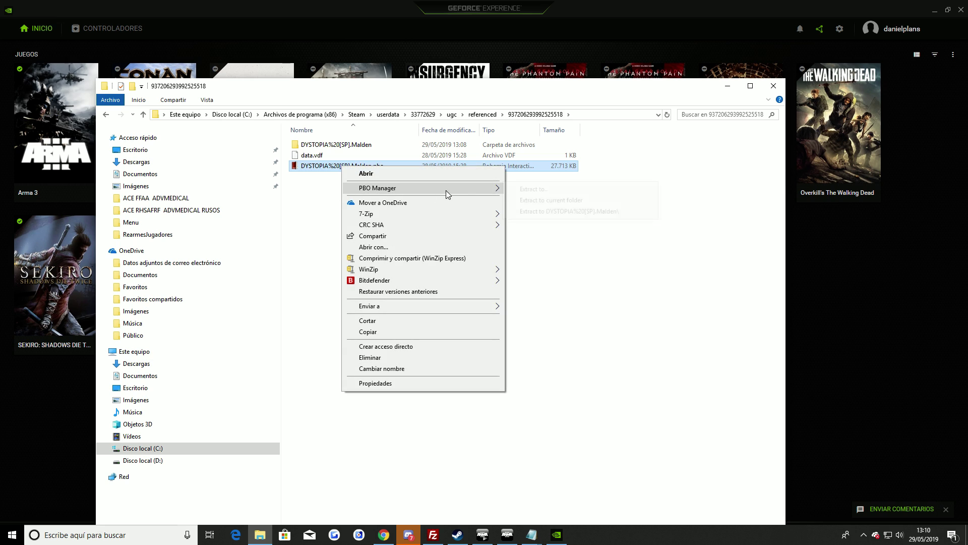
left_click(314, 188)
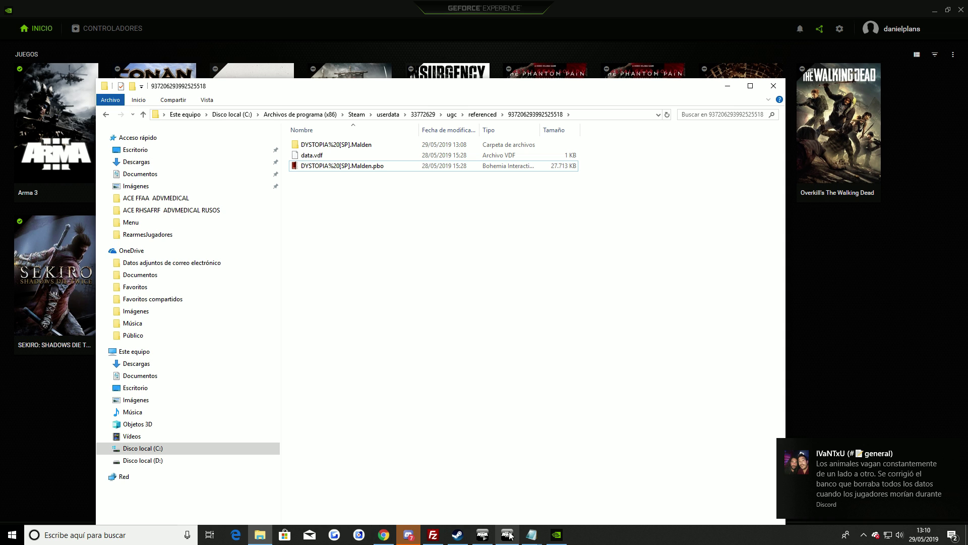
left_click(551, 537)
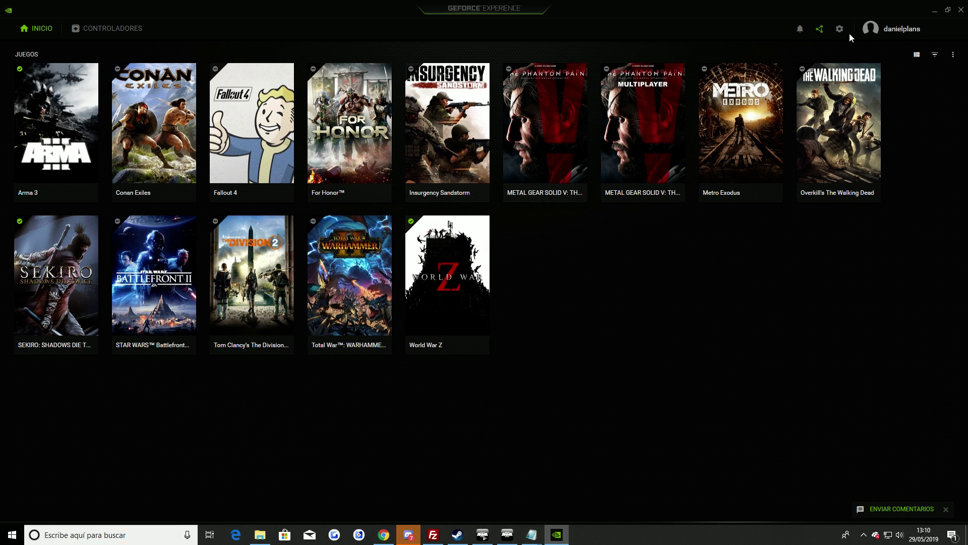